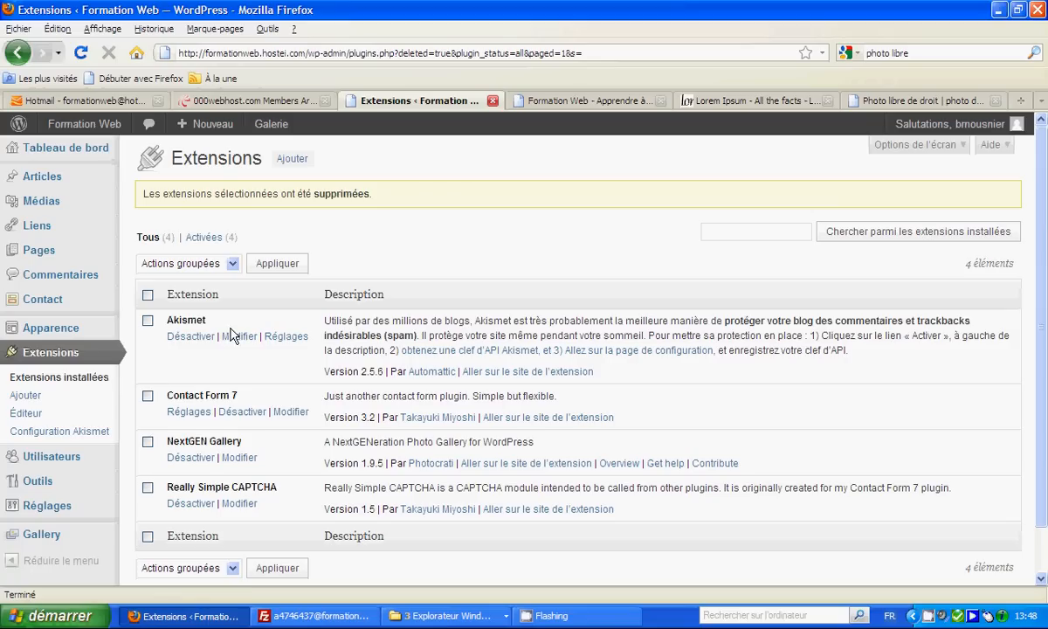
Open the list of popular extensions available for installation and look through it for a social sharing plugin
{"action": "left_click", "coordinate": [291, 160]}
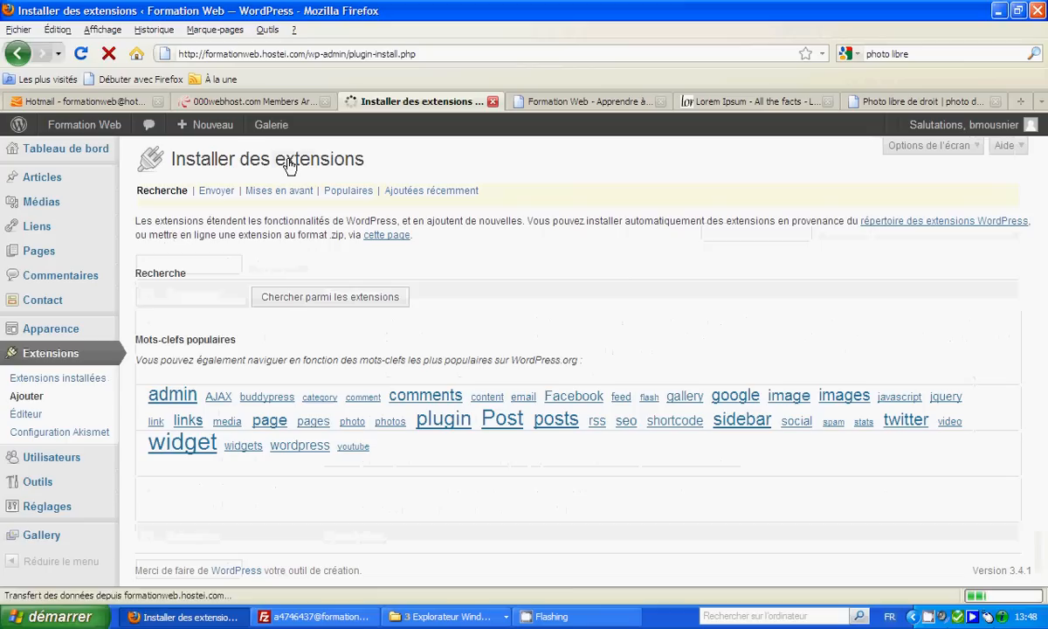
{"action": "left_click", "coordinate": [356, 195]}
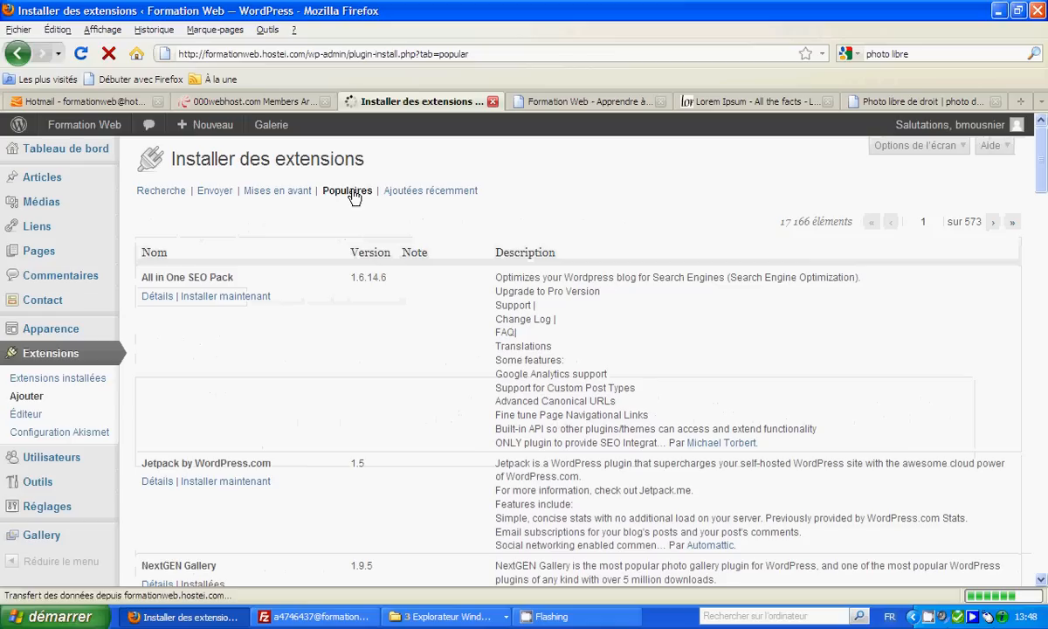
{"action": "scroll", "coordinate": [269, 296], "scroll_direction": "down", "scroll_amount": 5}
{"action": "scroll", "coordinate": [269, 296], "scroll_direction": "down", "scroll_amount": 7}
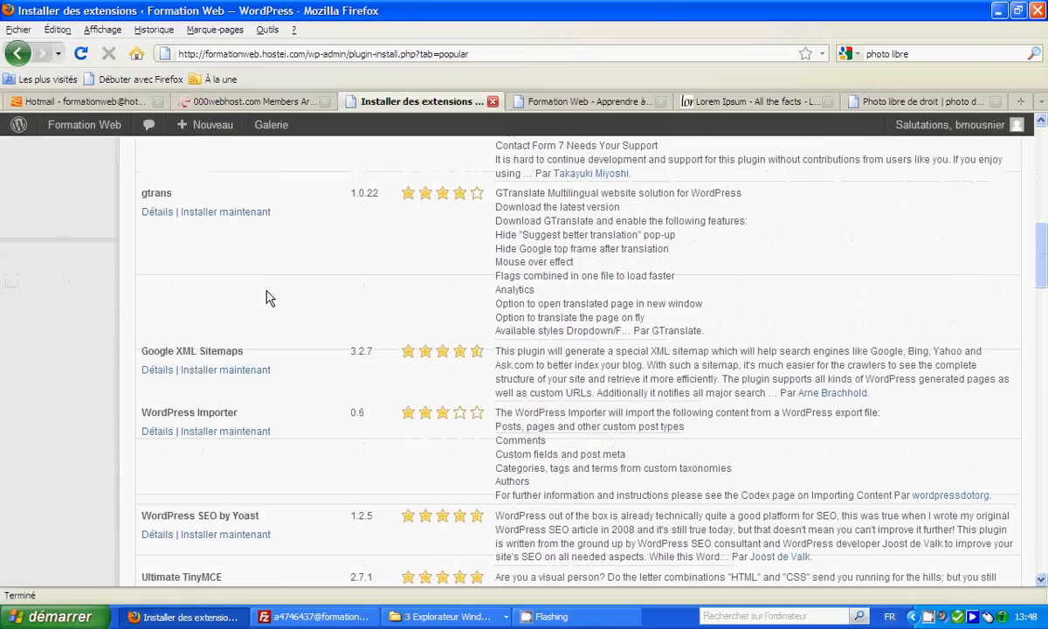
{"action": "scroll", "coordinate": [268, 297], "scroll_direction": "down", "scroll_amount": 2}
{"action": "scroll", "coordinate": [266, 297], "scroll_direction": "down", "scroll_amount": 4}
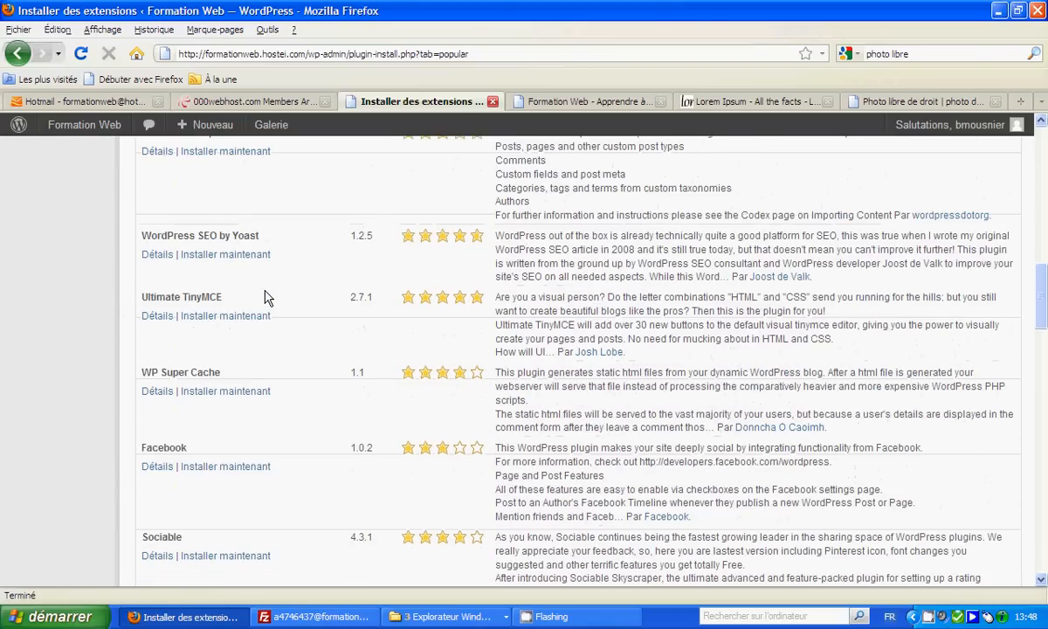
{"action": "scroll", "coordinate": [267, 296], "scroll_direction": "up", "scroll_amount": 7}
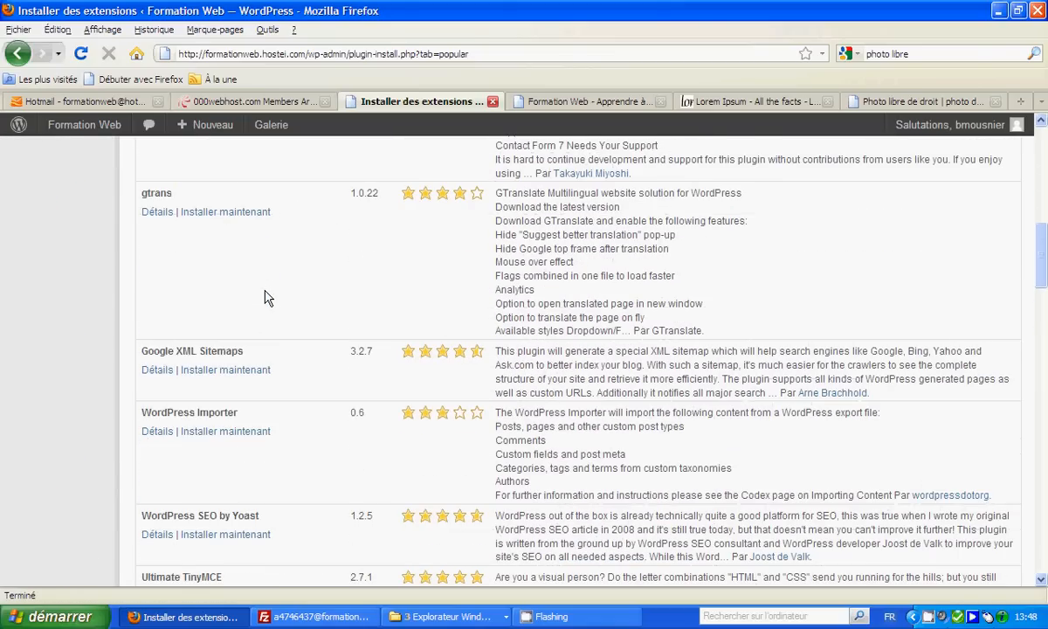
{"action": "scroll", "coordinate": [268, 297], "scroll_direction": "up", "scroll_amount": 4}
{"action": "scroll", "coordinate": [268, 296], "scroll_direction": "up", "scroll_amount": 7}
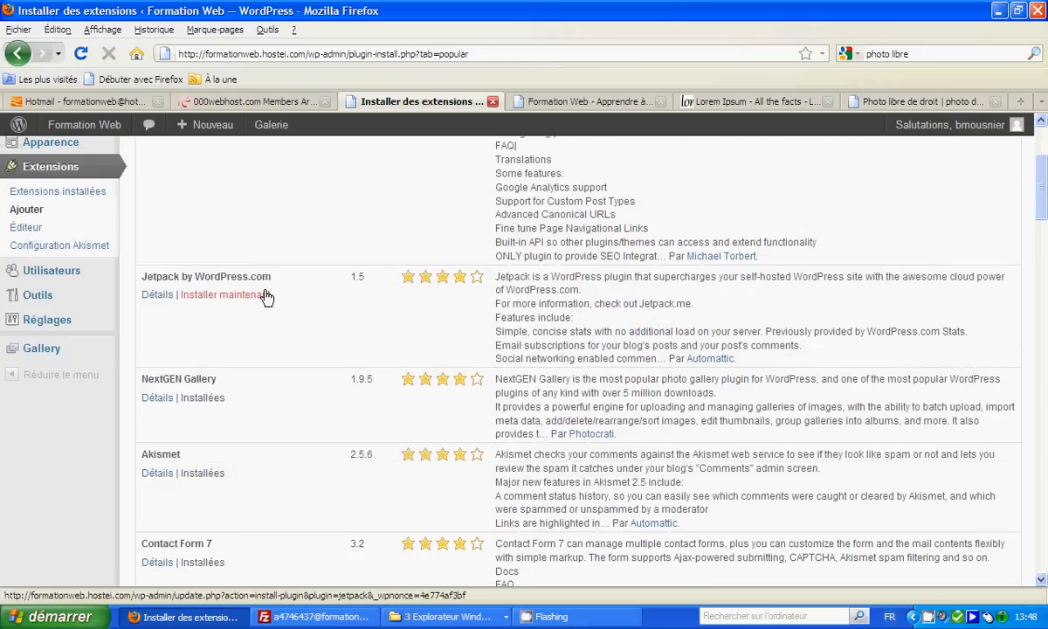
{"action": "scroll", "coordinate": [268, 297], "scroll_direction": "down", "scroll_amount": 9}
{"action": "scroll", "coordinate": [266, 297], "scroll_direction": "down", "scroll_amount": 2}
{"action": "scroll", "coordinate": [268, 297], "scroll_direction": "down", "scroll_amount": 4}
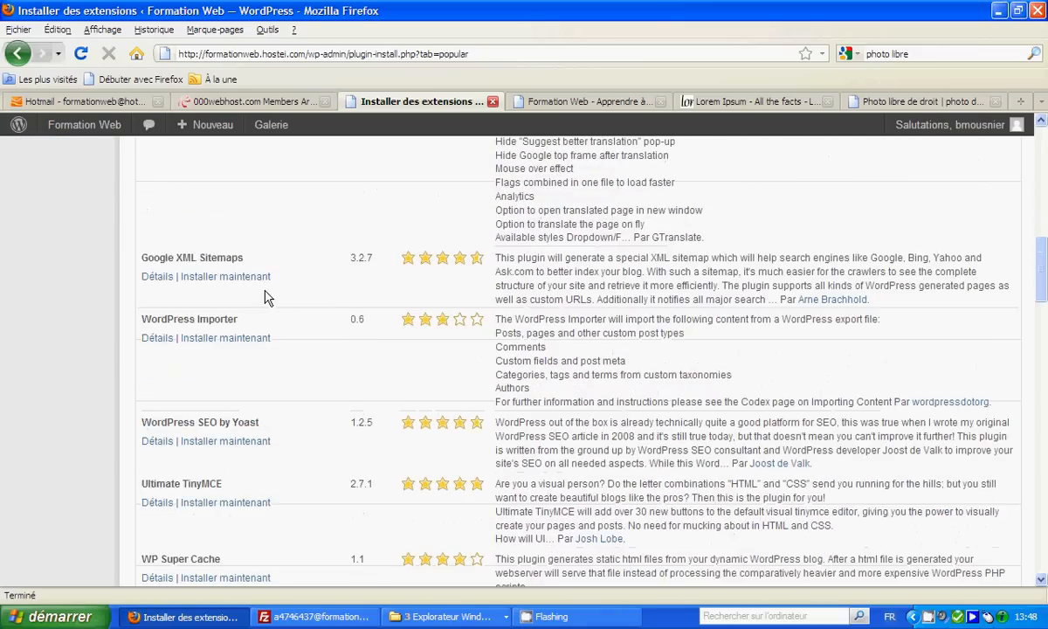
{"action": "scroll", "coordinate": [266, 297], "scroll_direction": "down", "scroll_amount": 4}
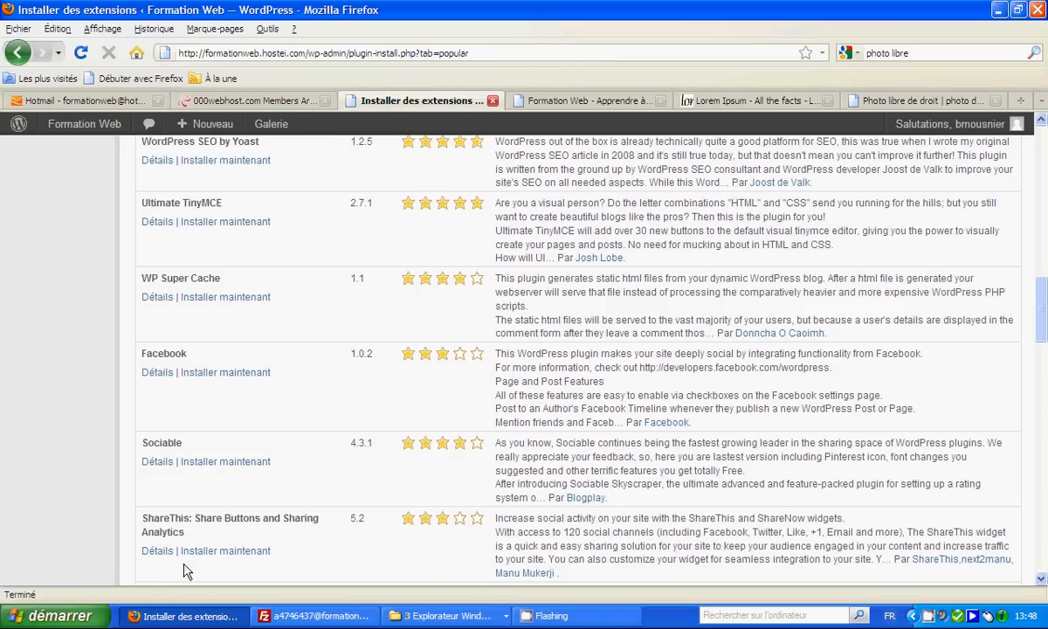
Install and activate the extension "ShareThis: Share Buttons and Sharing Analytics"
{"action": "left_click", "coordinate": [233, 550]}
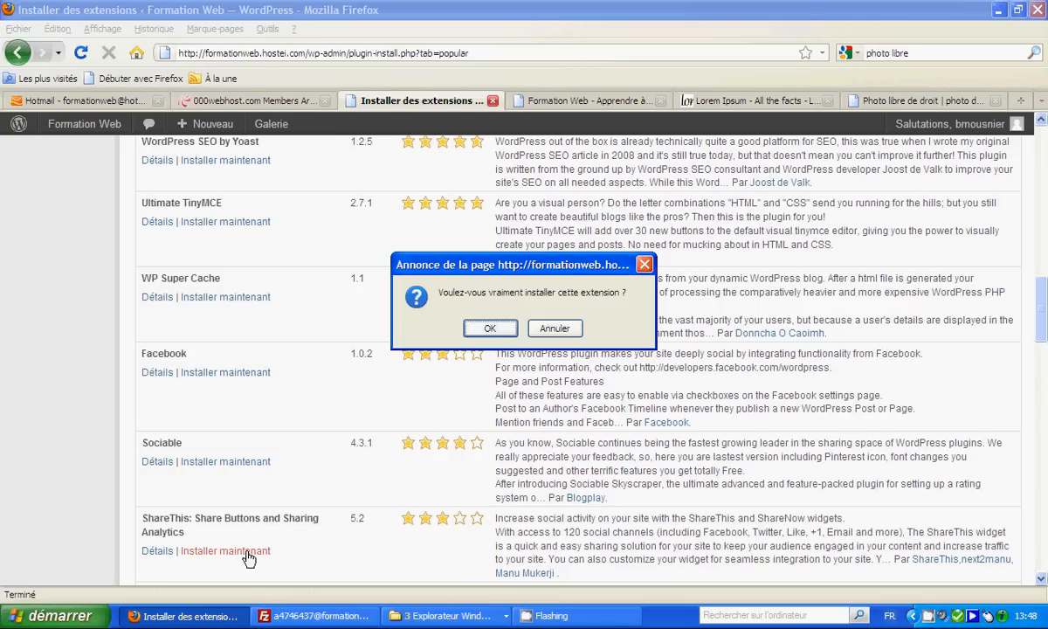
{"action": "left_click", "coordinate": [489, 328]}
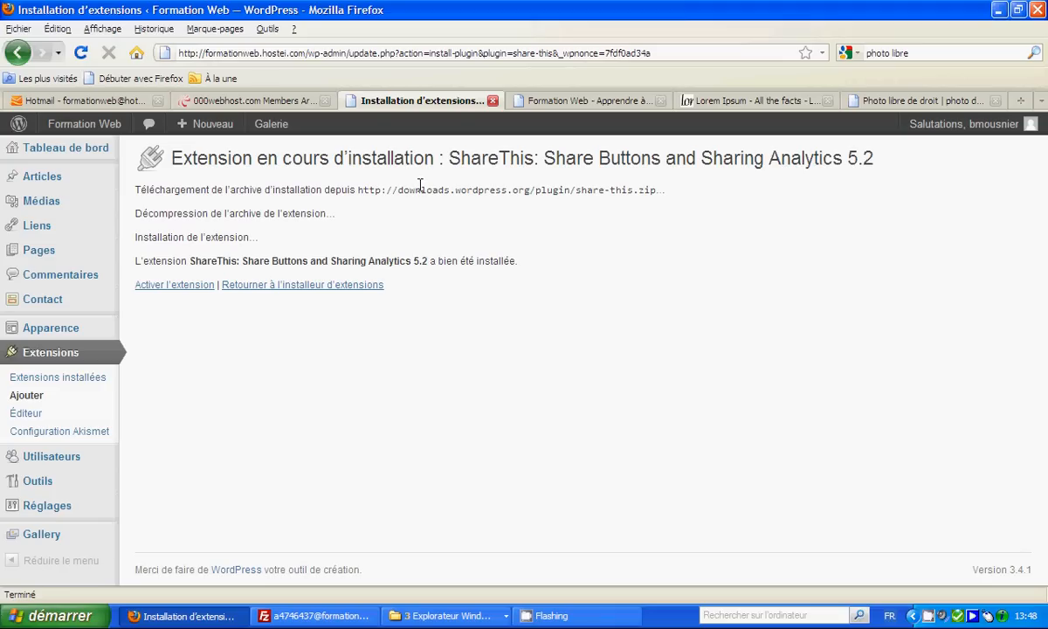
{"action": "left_click", "coordinate": [188, 286]}
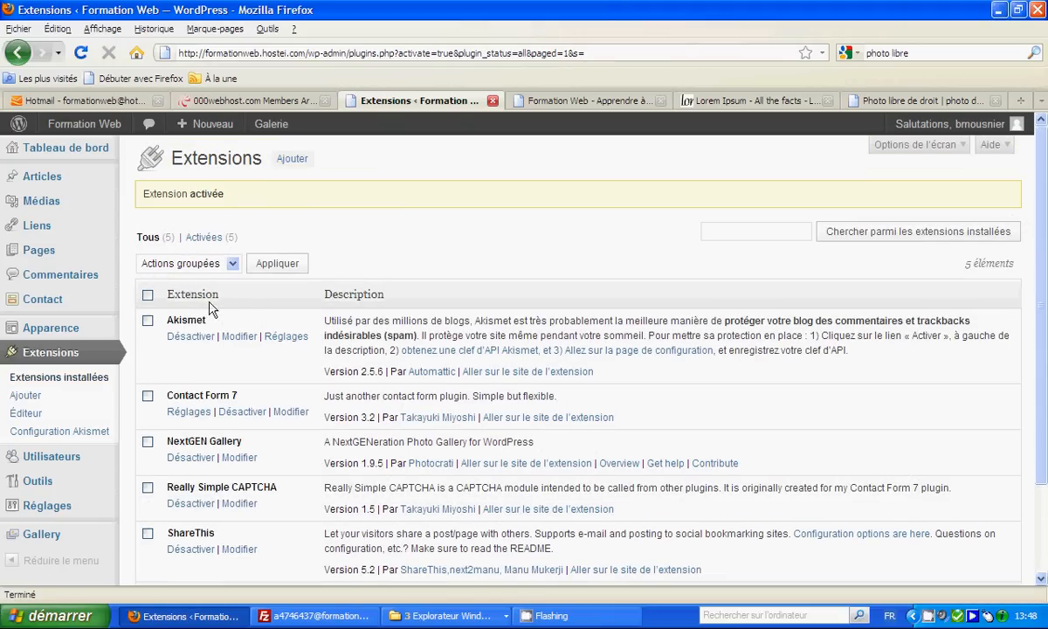
Open the settings page of the ShareThis extension
{"action": "scroll", "coordinate": [218, 354], "scroll_direction": "down", "scroll_amount": 2}
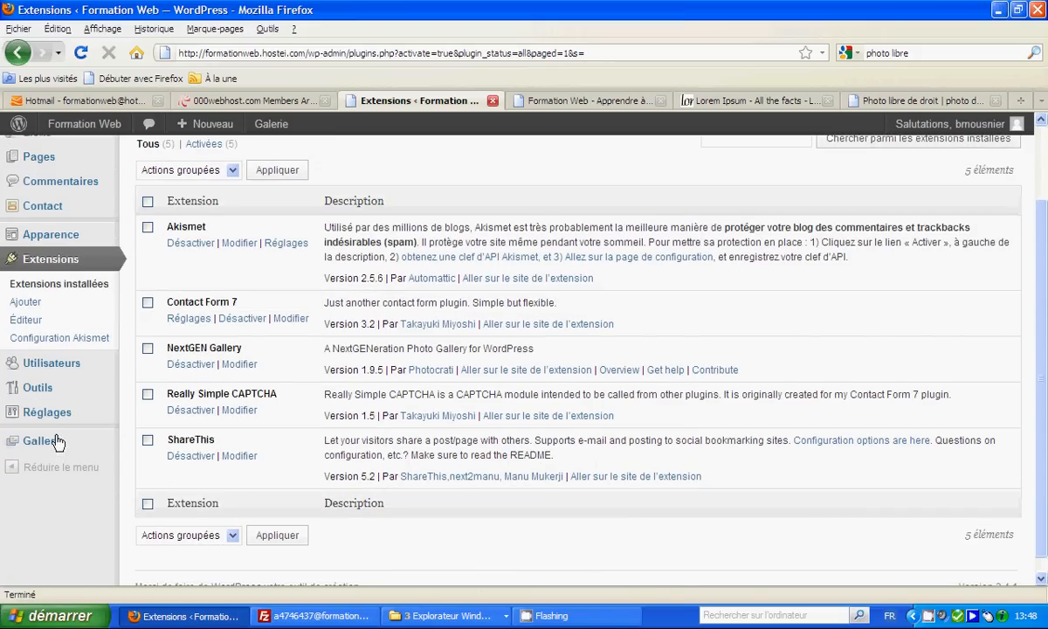
{"action": "mouse_move", "coordinate": [70, 418]}
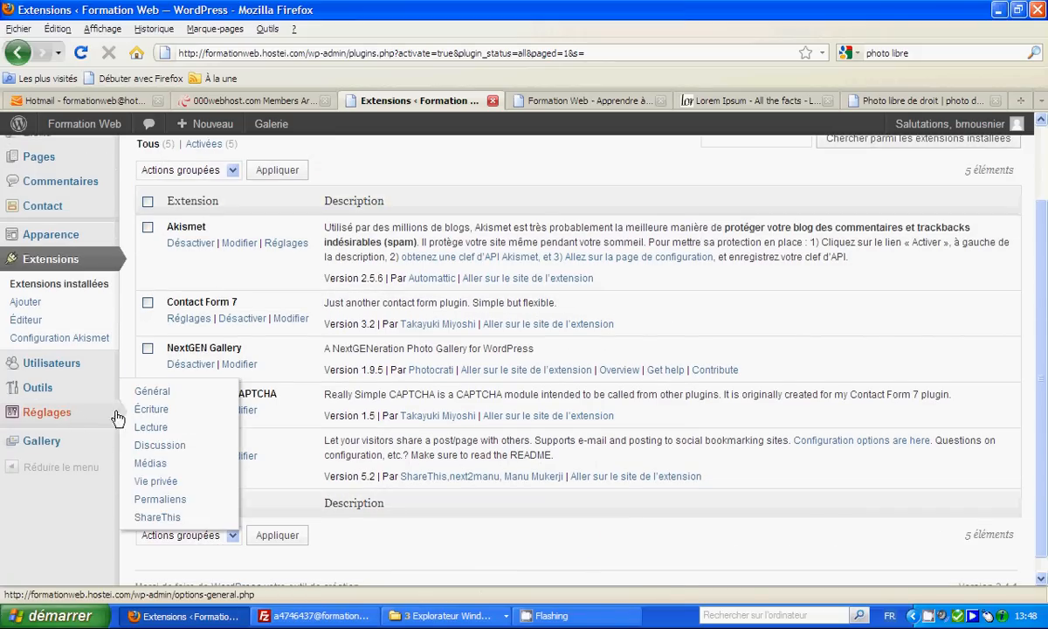
{"action": "left_click", "coordinate": [158, 519]}
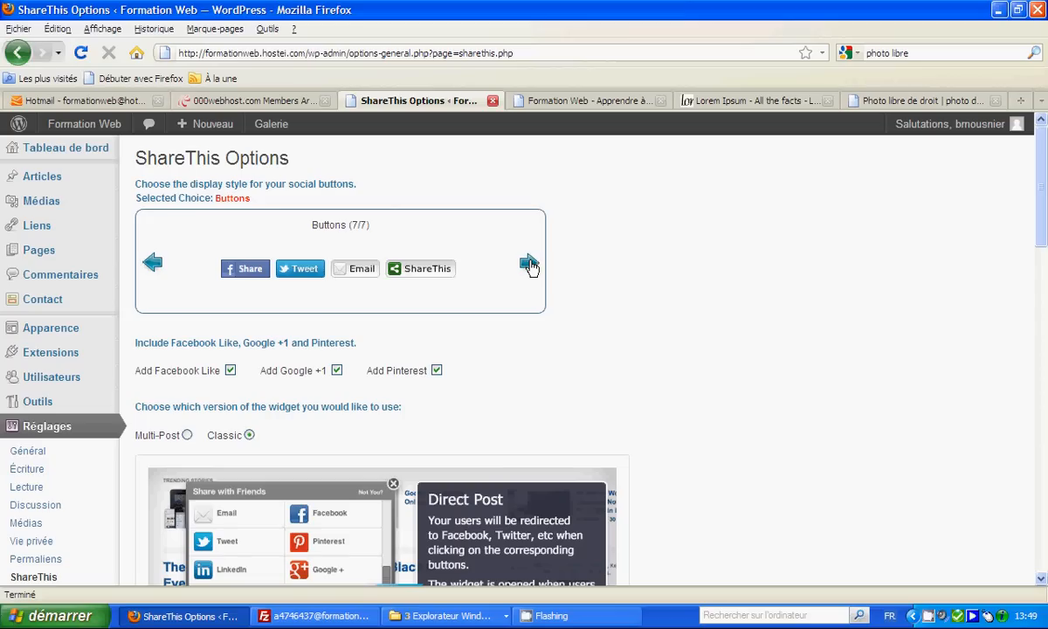
Go through the available display styles for the social buttons and choose Horizontal Count
{"action": "left_click", "coordinate": [528, 264]}
{"action": "left_click", "coordinate": [528, 264]}
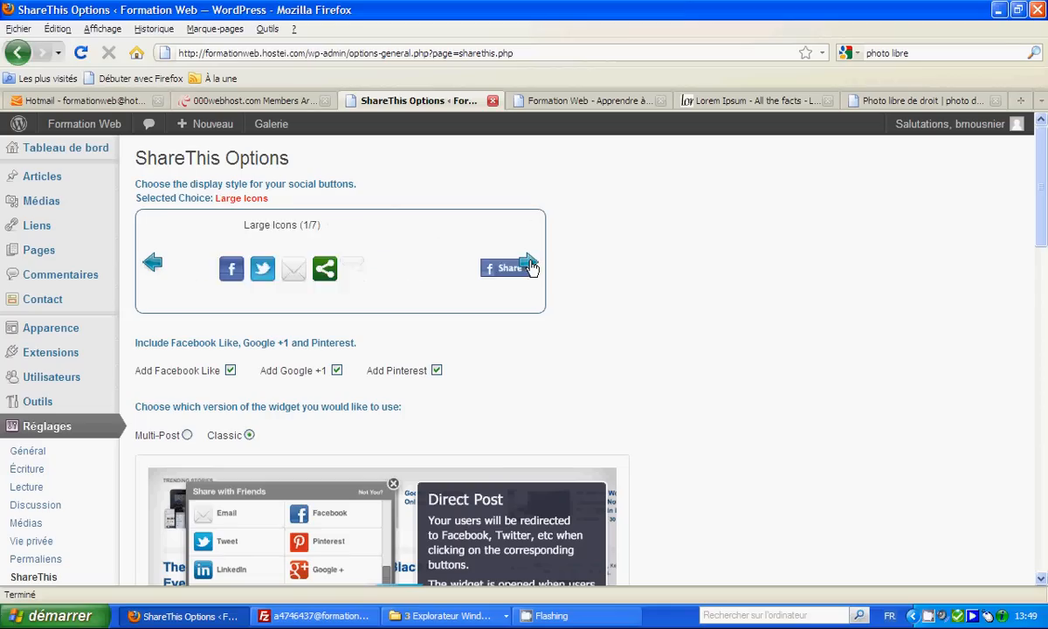
{"action": "left_click", "coordinate": [528, 263]}
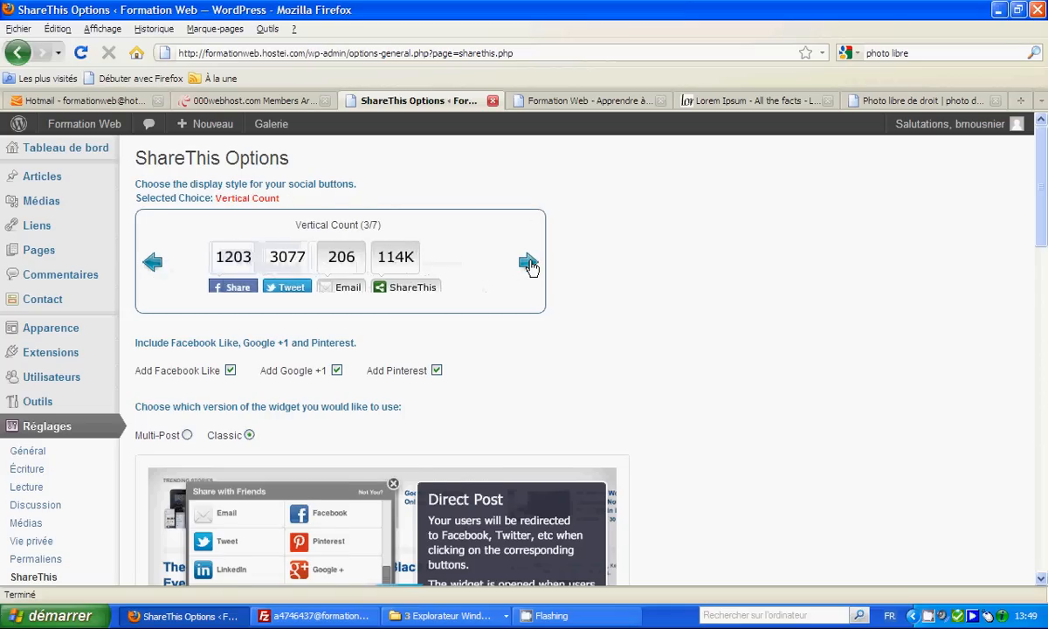
{"action": "left_click", "coordinate": [528, 264]}
{"action": "left_click", "coordinate": [528, 264]}
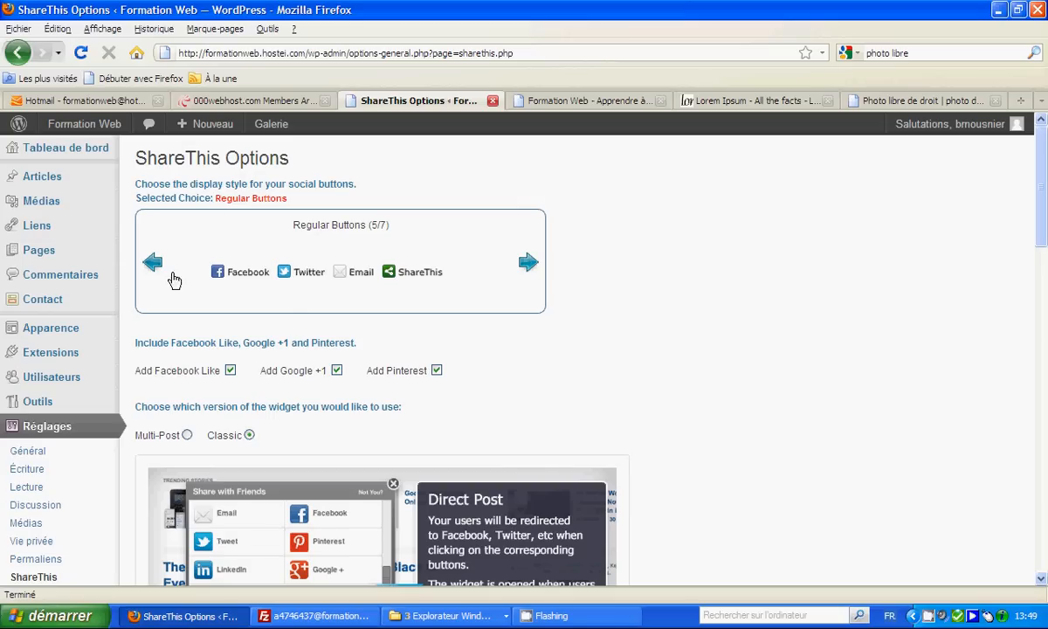
{"action": "left_click", "coordinate": [525, 266]}
{"action": "left_click", "coordinate": [524, 268]}
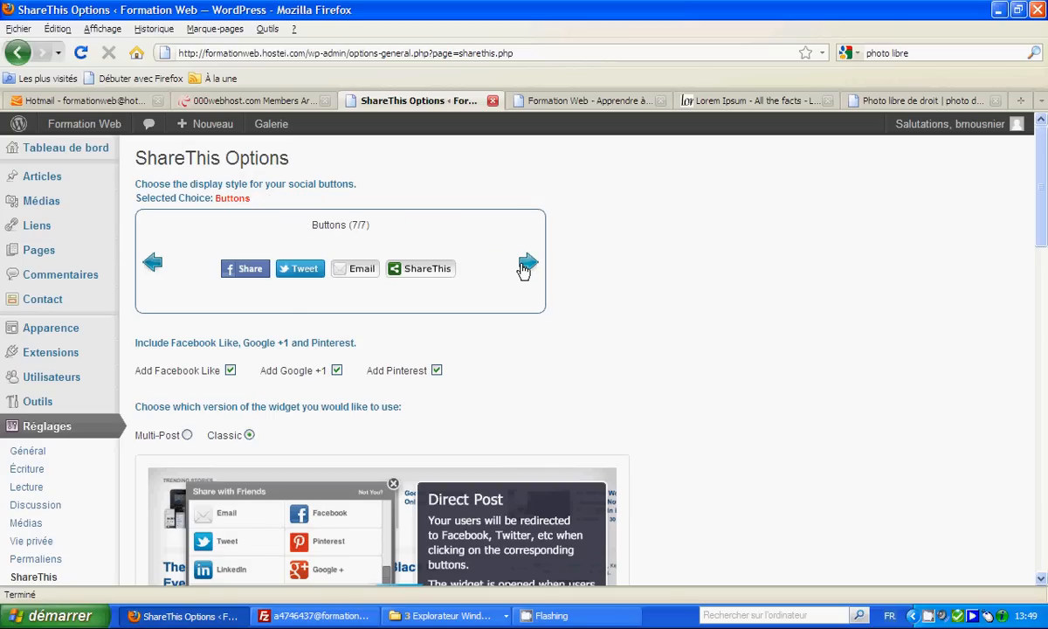
{"action": "left_click", "coordinate": [154, 264]}
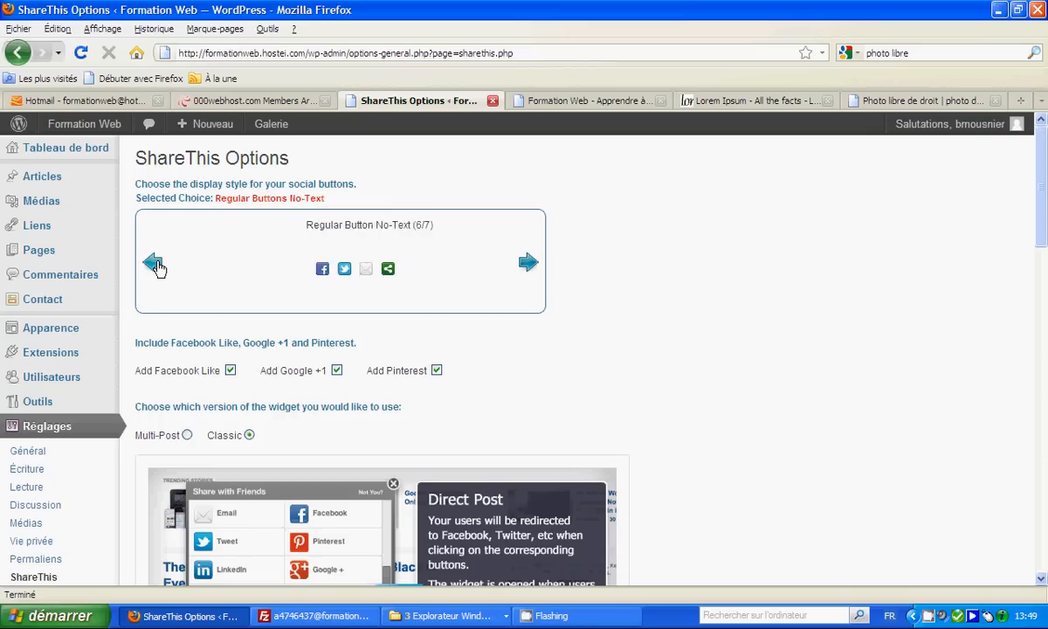
{"action": "left_click", "coordinate": [154, 263]}
{"action": "left_click", "coordinate": [154, 264]}
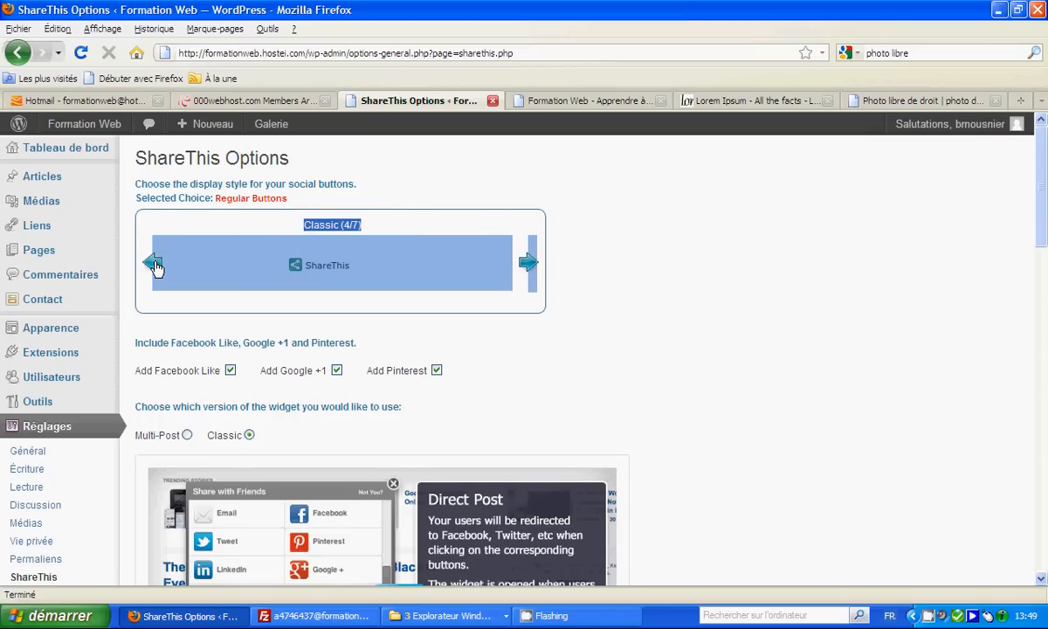
{"action": "left_click", "coordinate": [154, 263]}
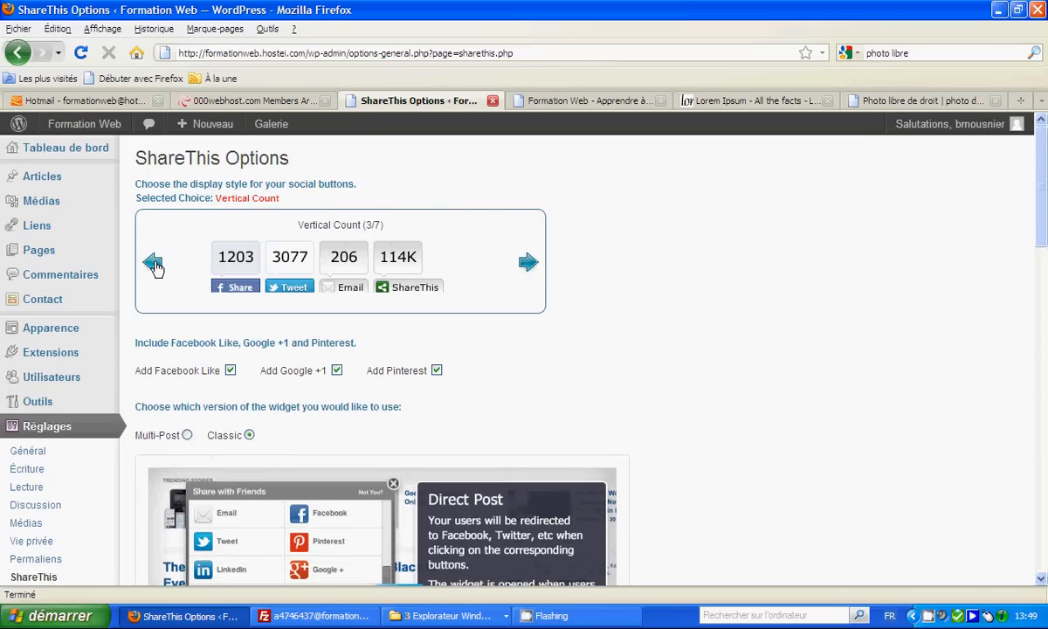
{"action": "left_click", "coordinate": [153, 264]}
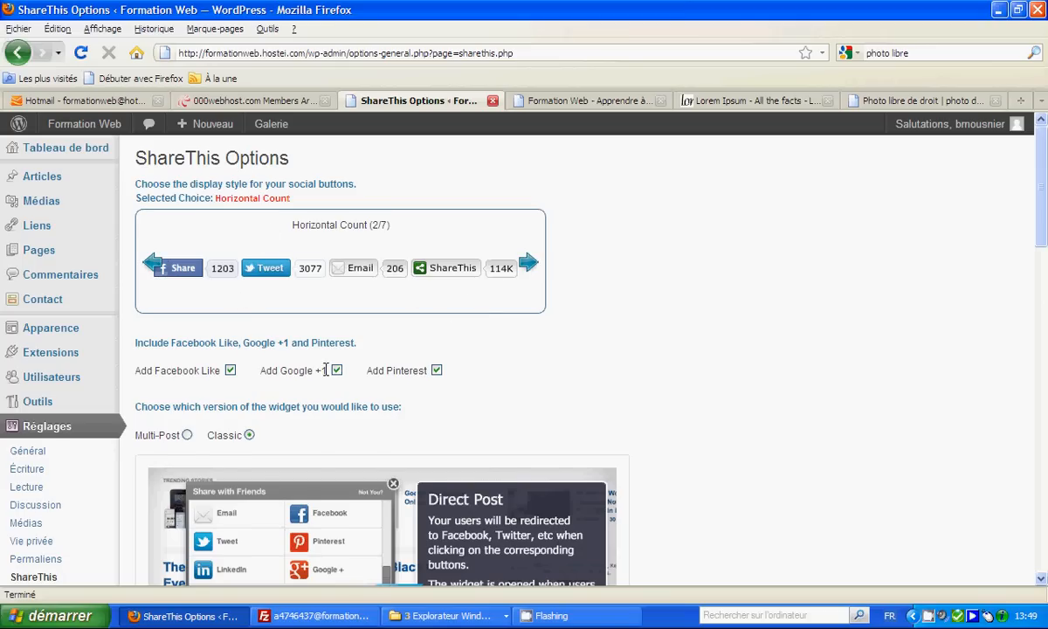
Compare the Multi-Post and Classic versions of the sharing widget and select Multi-Post
{"action": "scroll", "coordinate": [325, 370], "scroll_direction": "down", "scroll_amount": 4}
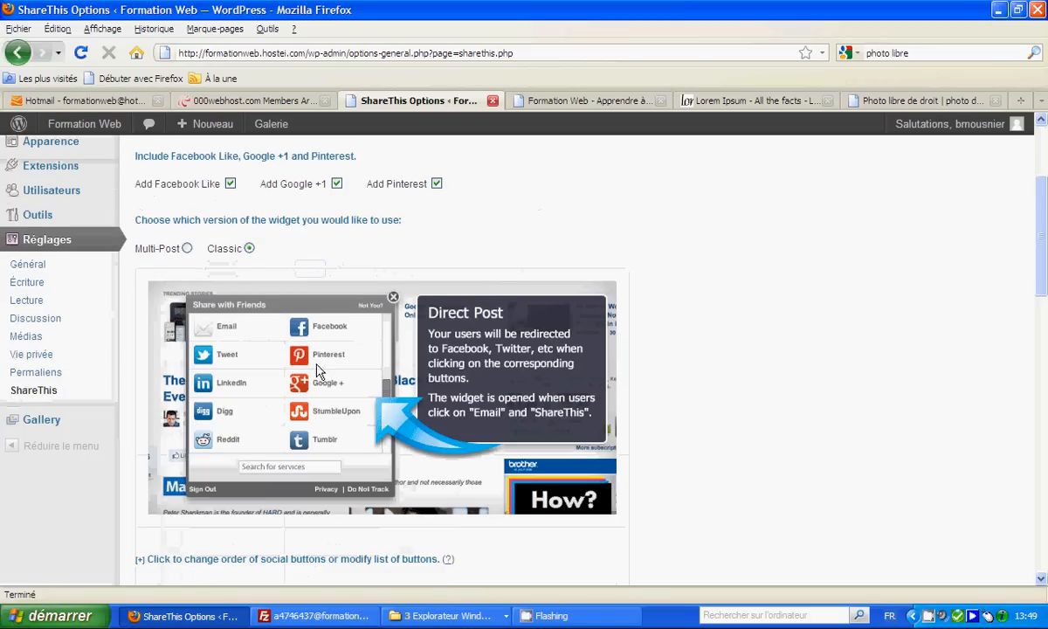
{"action": "left_click", "coordinate": [187, 248]}
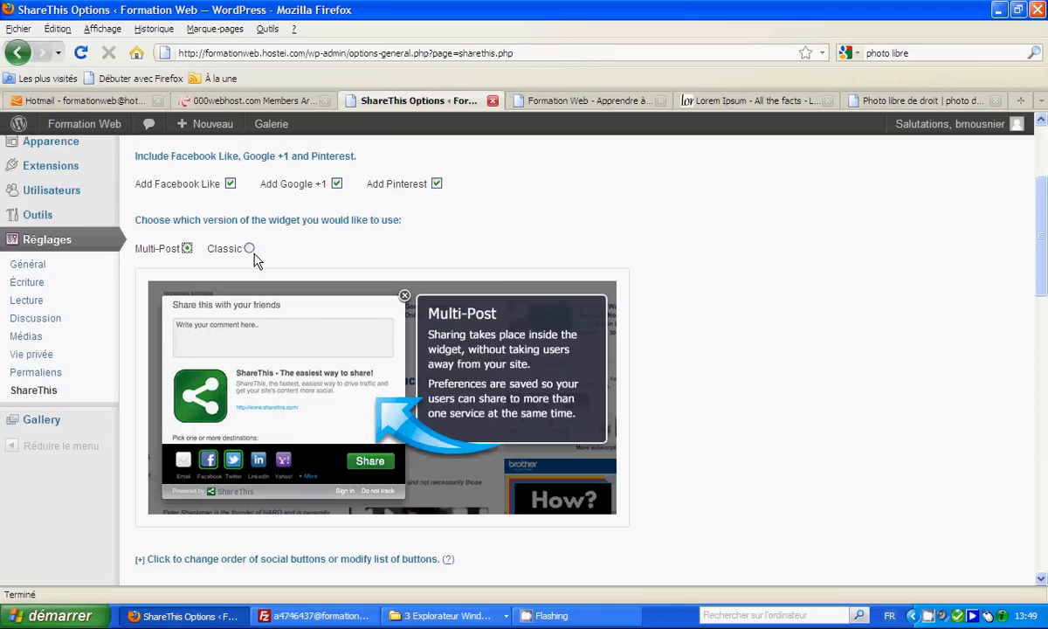
{"action": "left_click", "coordinate": [248, 248]}
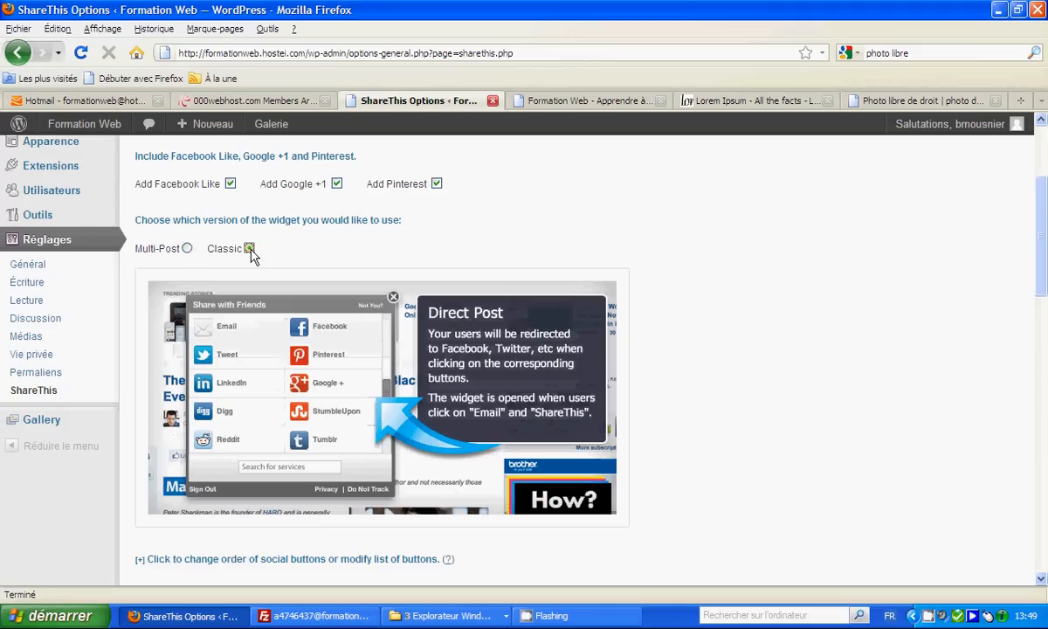
{"action": "left_click", "coordinate": [186, 248]}
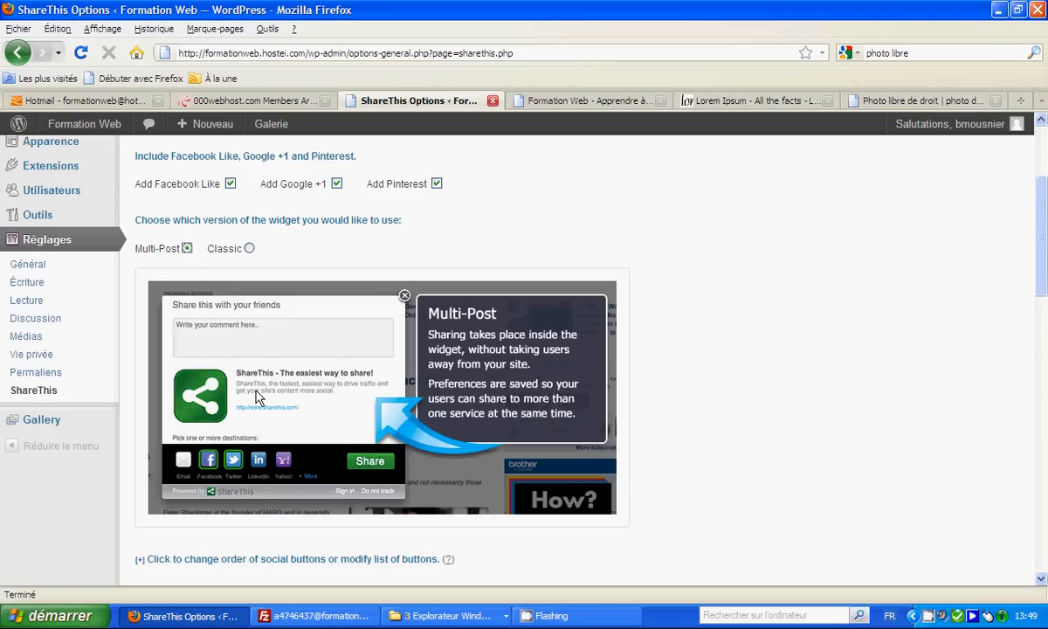
Expand the social button order and extra Twitter options, and review the remaining ShareThis settings down to the ShareNow section
{"action": "scroll", "coordinate": [333, 358], "scroll_direction": "down", "scroll_amount": 5}
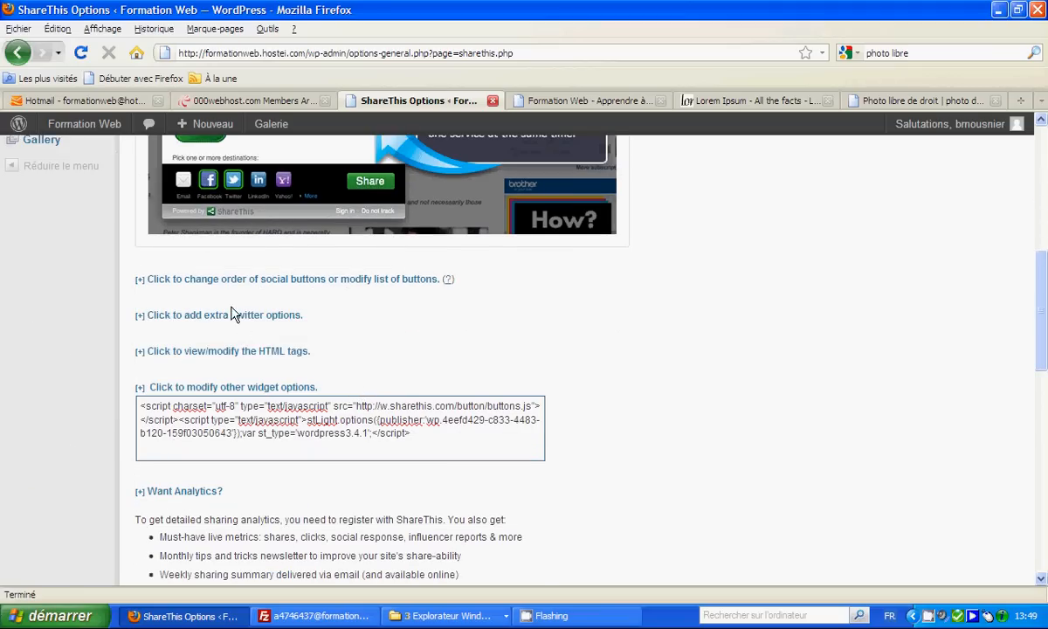
{"action": "left_click", "coordinate": [214, 278]}
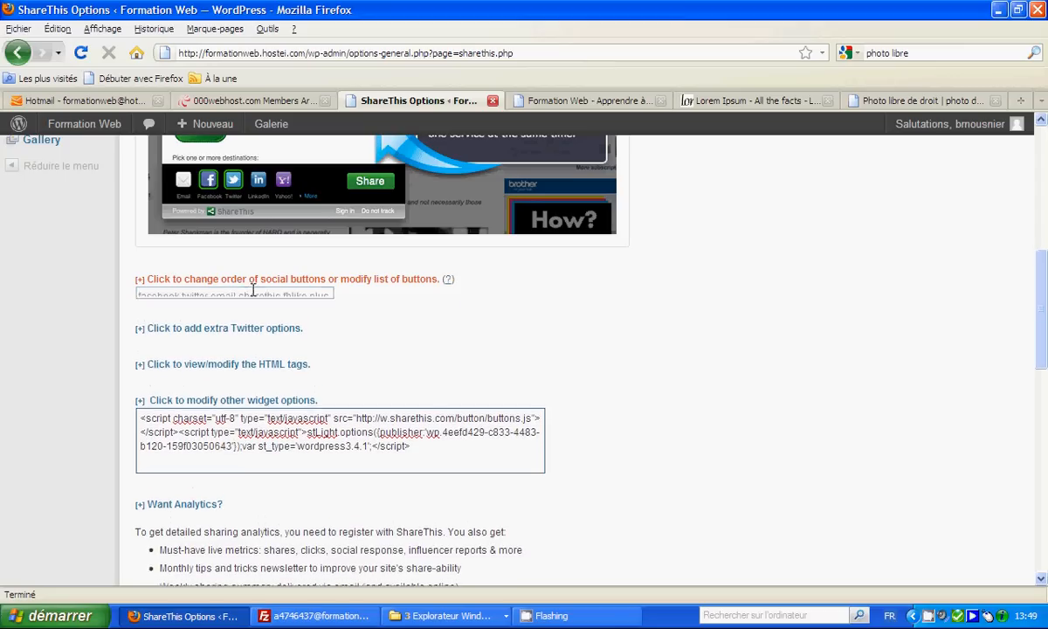
{"action": "left_click", "coordinate": [271, 343]}
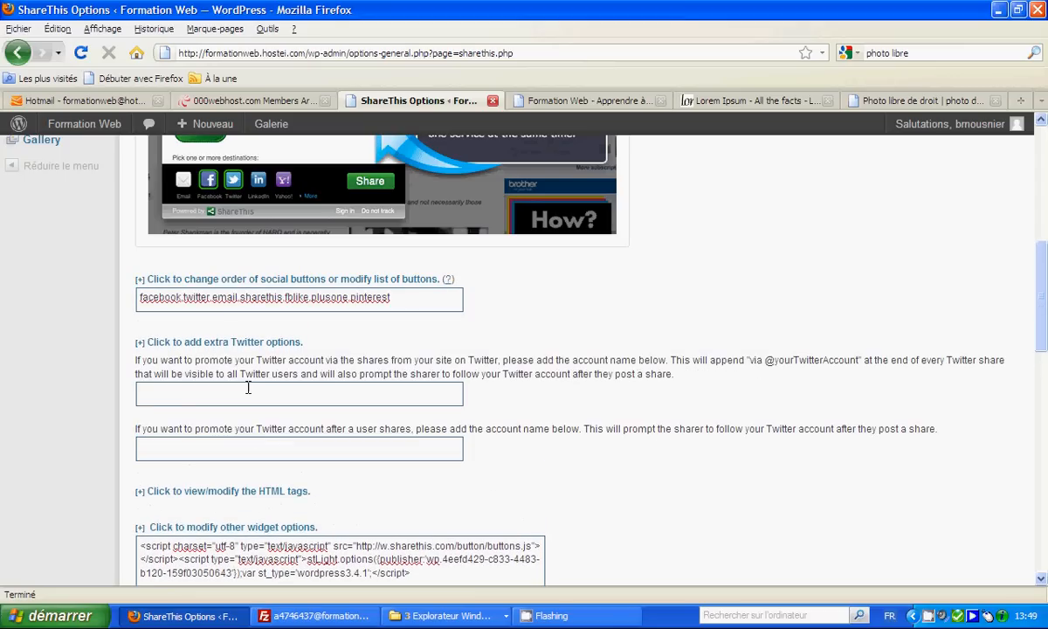
{"action": "scroll", "coordinate": [232, 363], "scroll_direction": "down", "scroll_amount": 2}
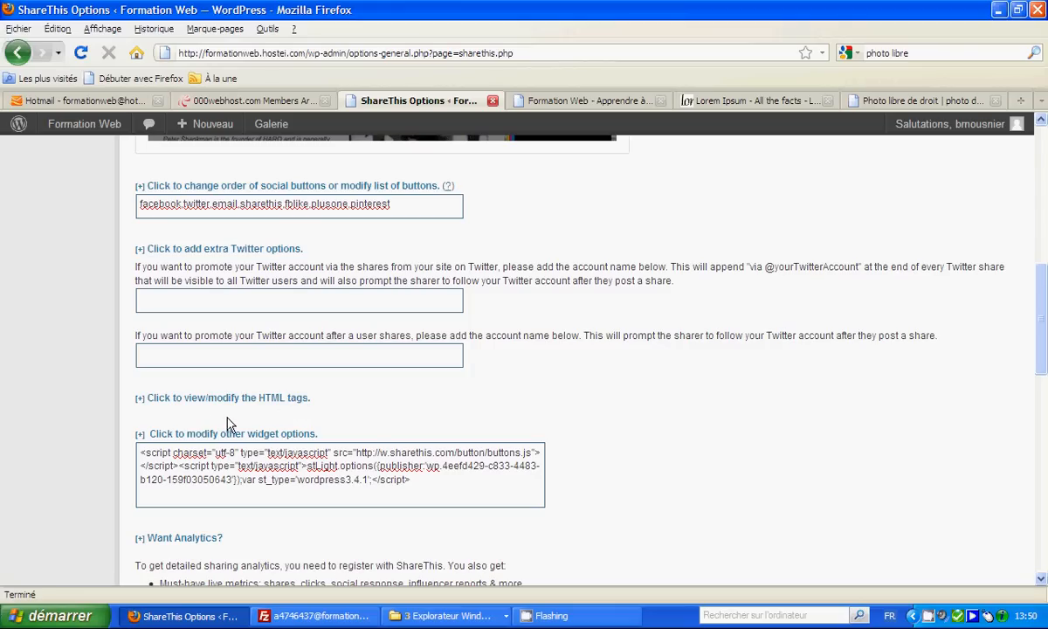
{"action": "scroll", "coordinate": [241, 425], "scroll_direction": "down", "scroll_amount": 8}
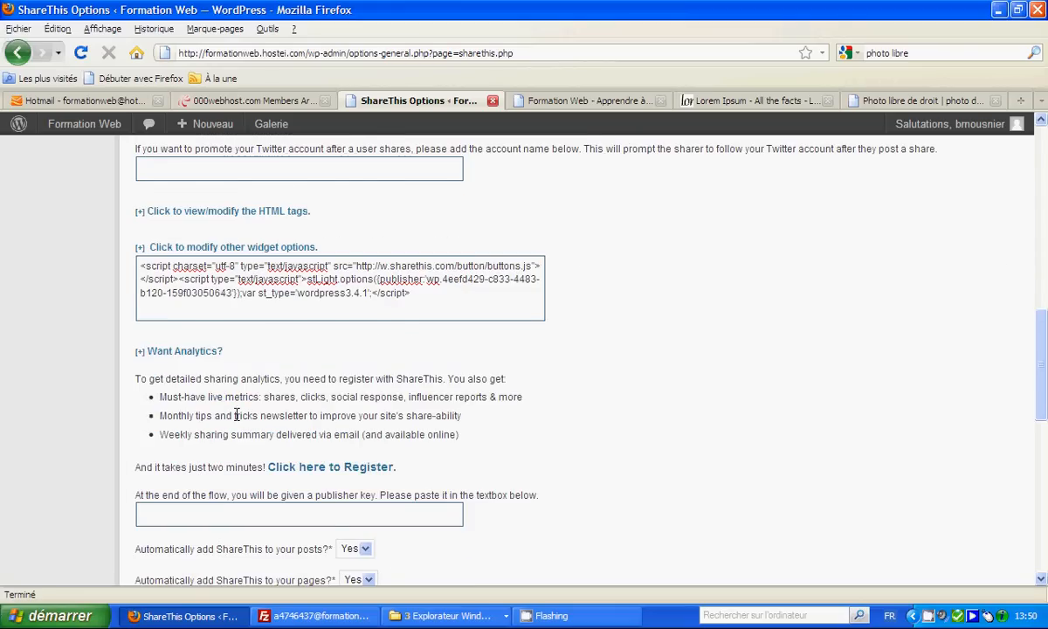
{"action": "scroll", "coordinate": [271, 414], "scroll_direction": "down", "scroll_amount": 2}
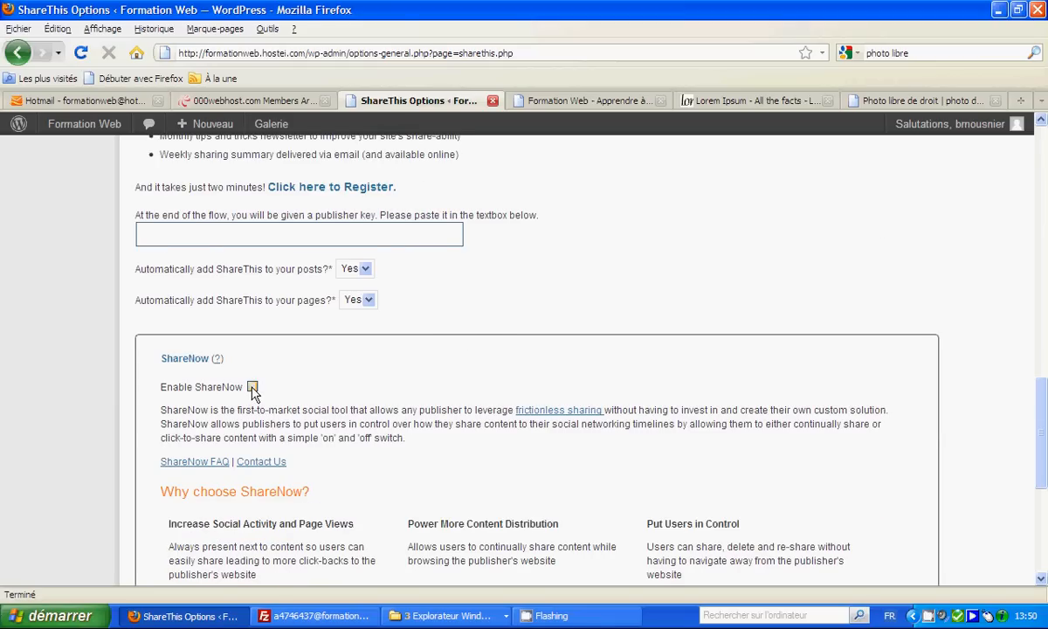
Turn off ShareNow and look over its styles through to the end of the ShareThis options
{"action": "left_click", "coordinate": [252, 387]}
{"action": "scroll", "coordinate": [266, 398], "scroll_direction": "down", "scroll_amount": 6}
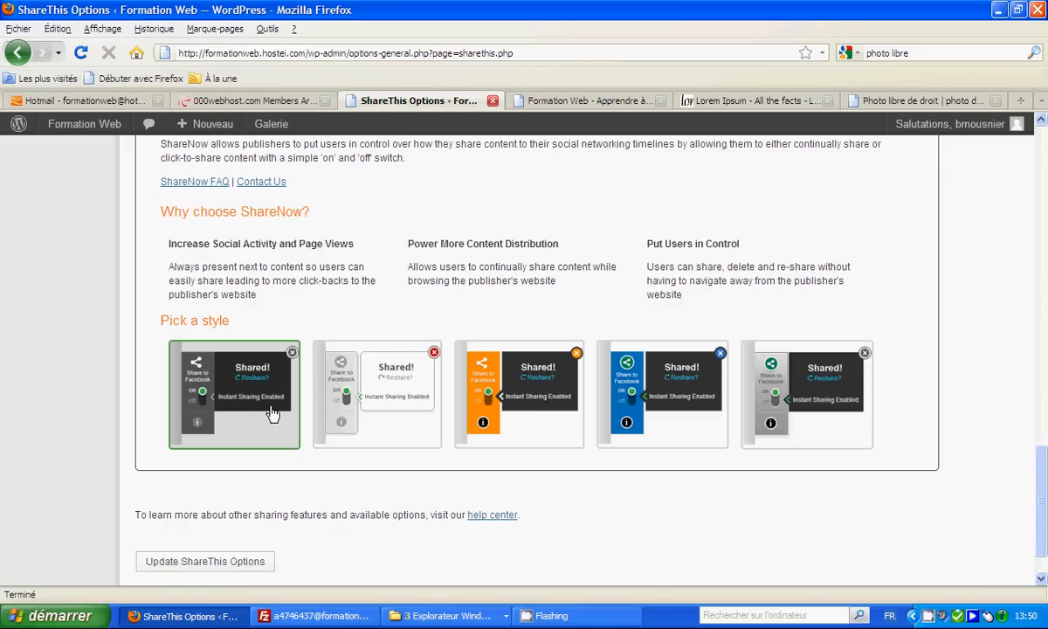
{"action": "scroll", "coordinate": [275, 412], "scroll_direction": "up", "scroll_amount": 2}
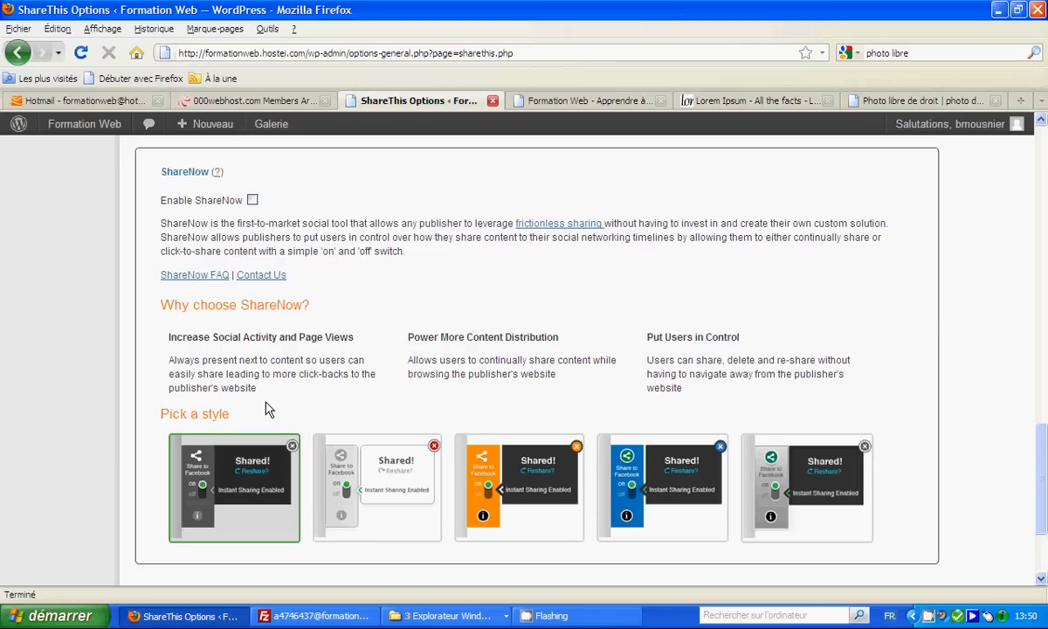
{"action": "scroll", "coordinate": [264, 406], "scroll_direction": "down", "scroll_amount": 3}
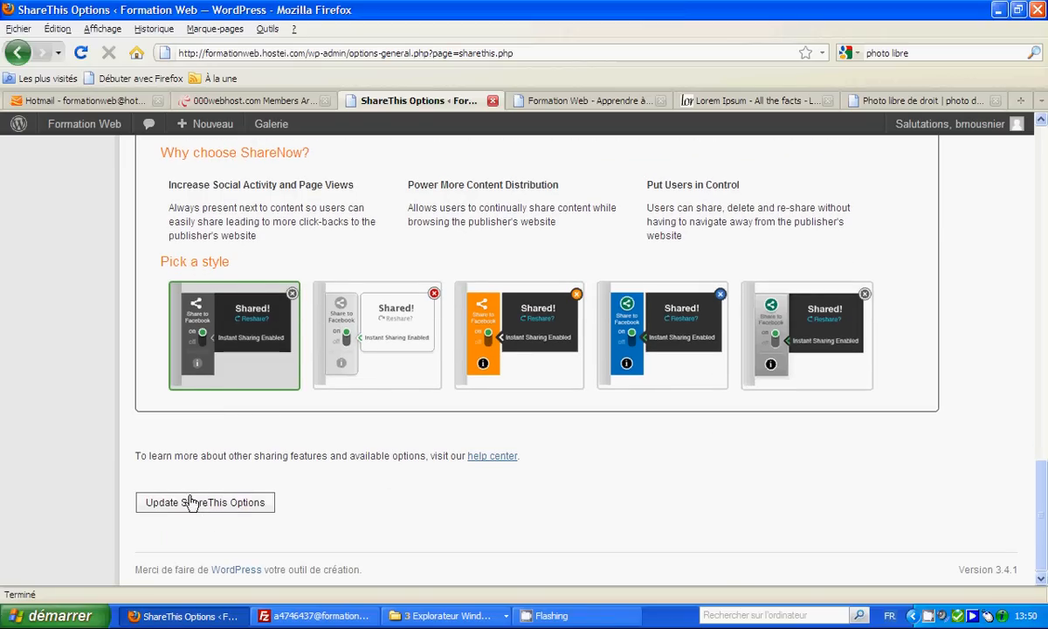
Save the configured ShareThis options
{"action": "scroll", "coordinate": [246, 276], "scroll_direction": "up", "scroll_amount": 5}
{"action": "scroll", "coordinate": [237, 325], "scroll_direction": "down", "scroll_amount": 5}
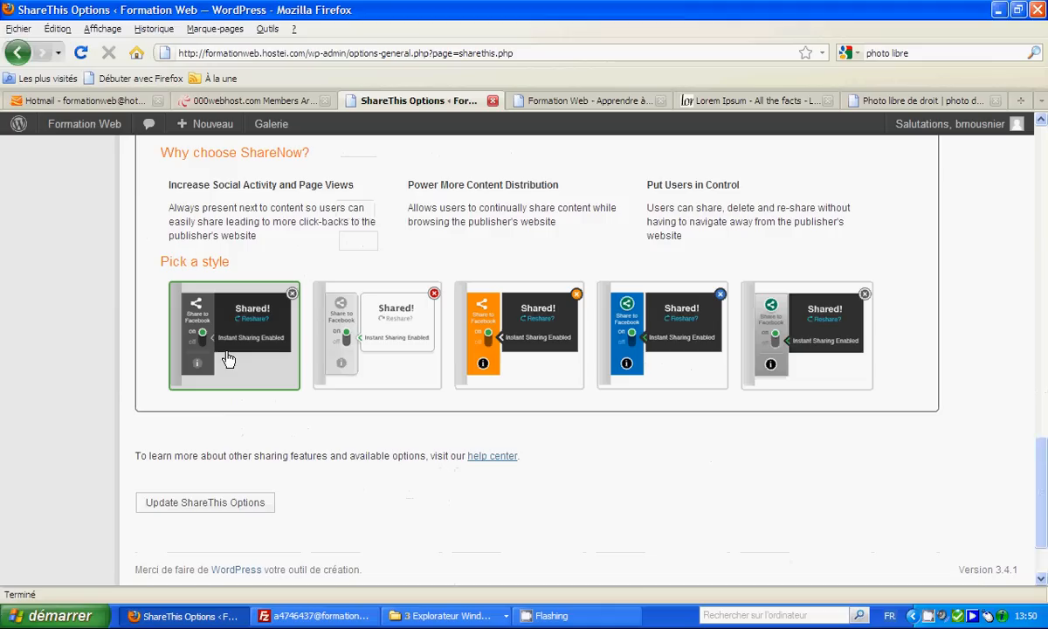
{"action": "left_click", "coordinate": [188, 508]}
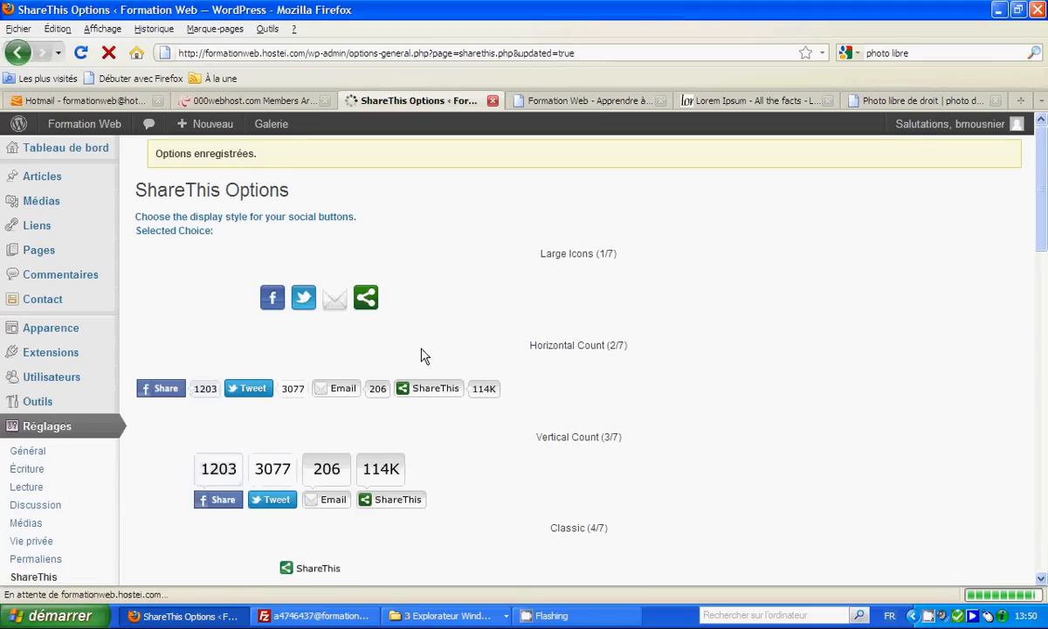
On the site's home page, try the ShareThis widget under the first article with Twitter as destination, and close the popup and widget
{"action": "left_click", "coordinate": [592, 103]}
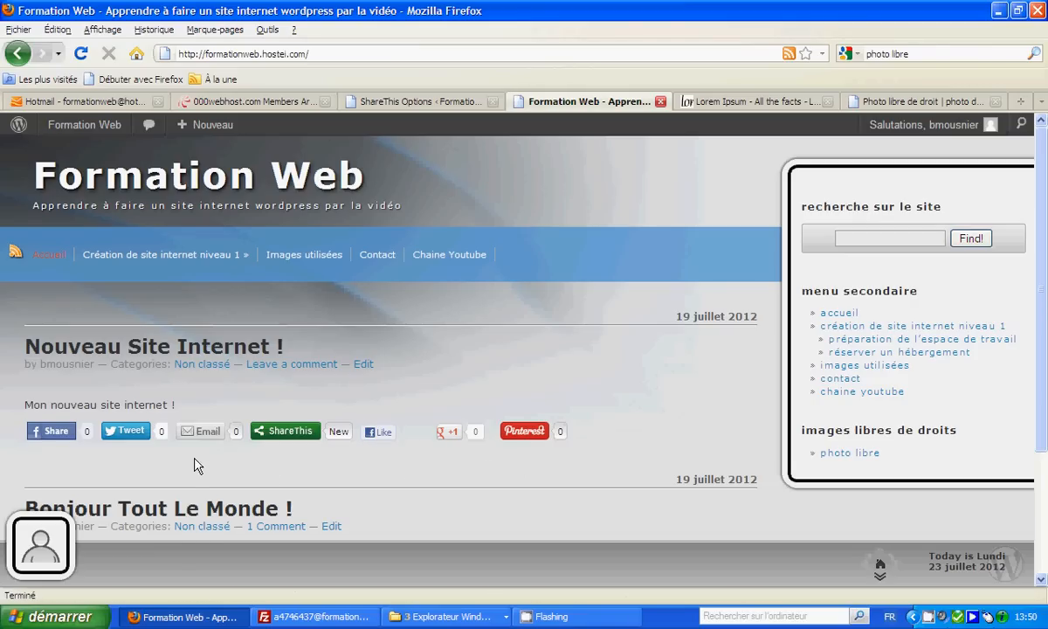
{"action": "left_click", "coordinate": [293, 432]}
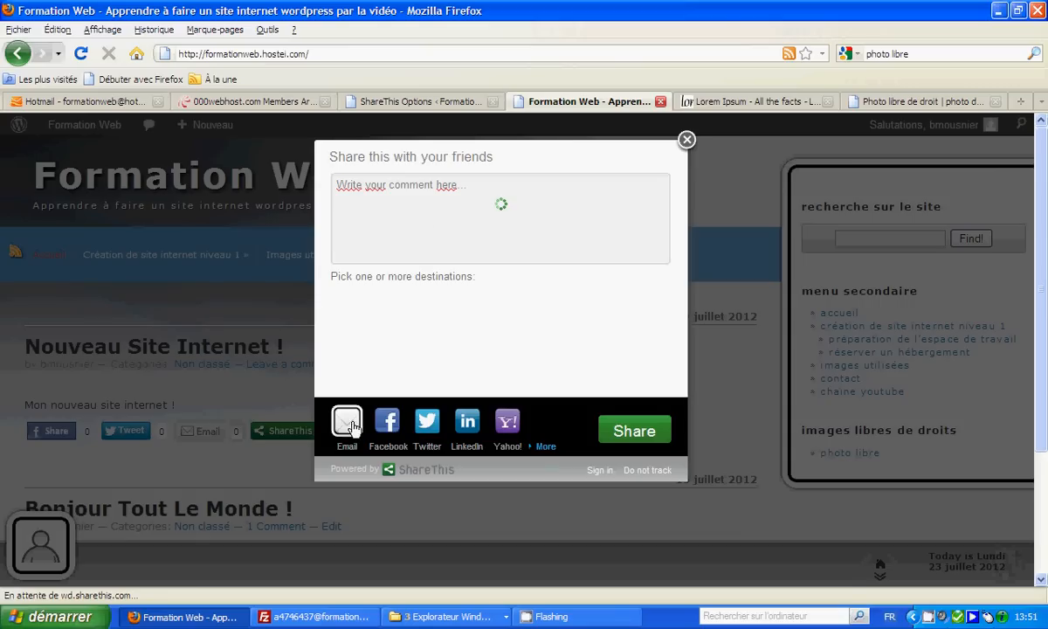
{"action": "left_click", "coordinate": [443, 425]}
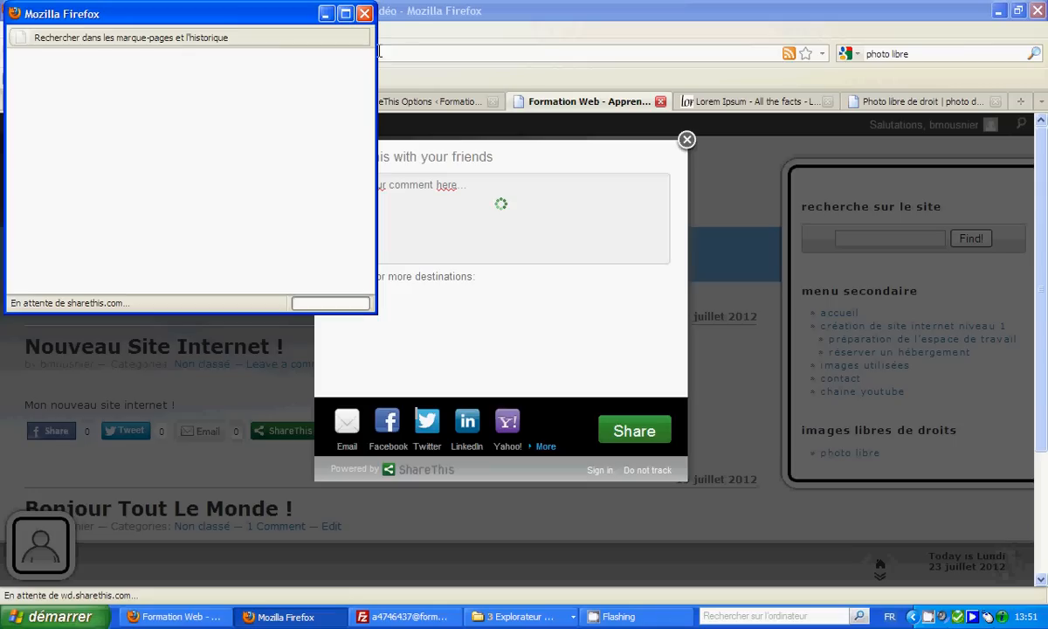
{"action": "left_click", "coordinate": [371, 15]}
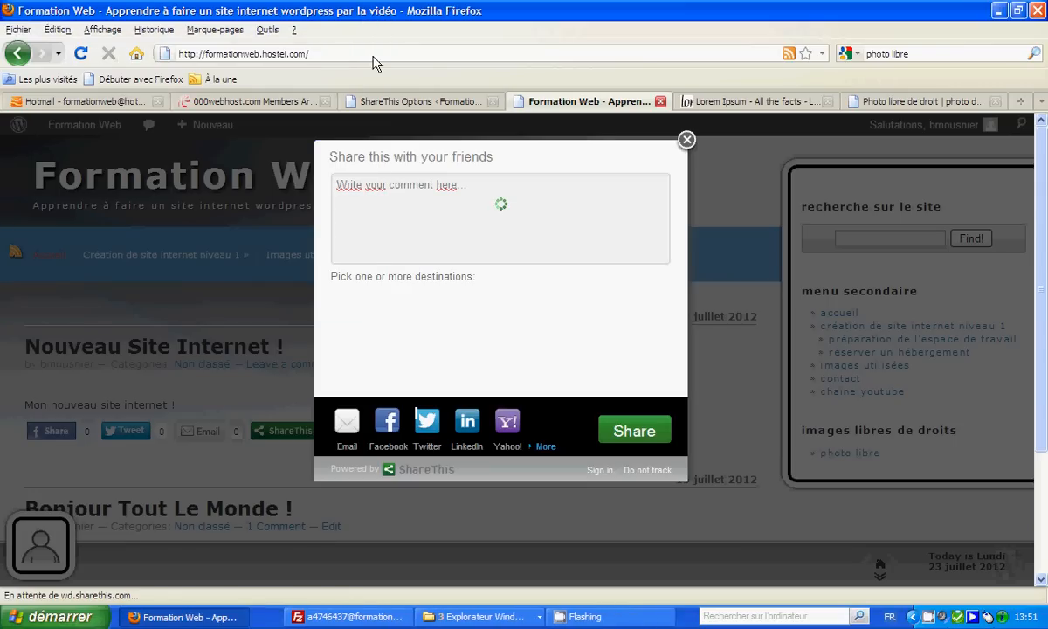
{"action": "left_click", "coordinate": [686, 140]}
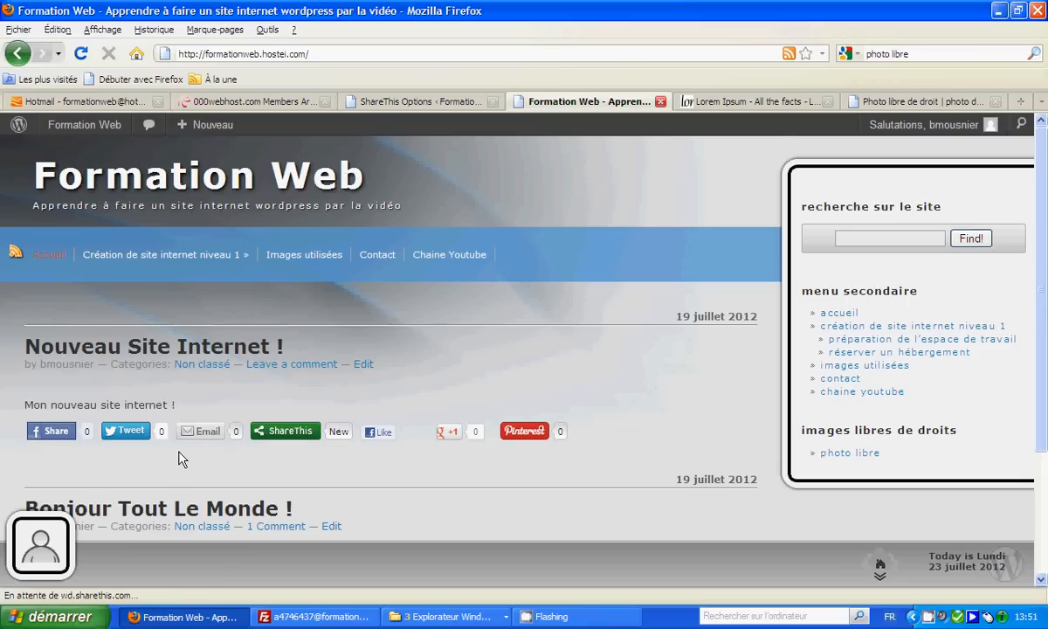
Check the sharing buttons under the second home page article and at the end of the "Préparation de l'espace de travail" page
{"action": "scroll", "coordinate": [180, 458], "scroll_direction": "down", "scroll_amount": 4}
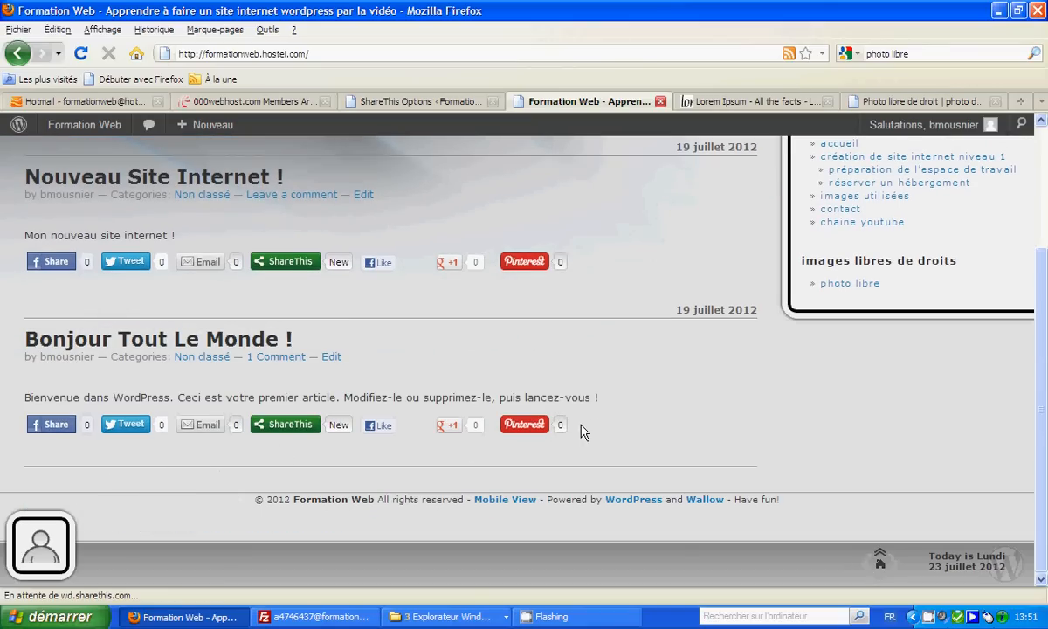
{"action": "scroll", "coordinate": [625, 349], "scroll_direction": "up", "scroll_amount": 4}
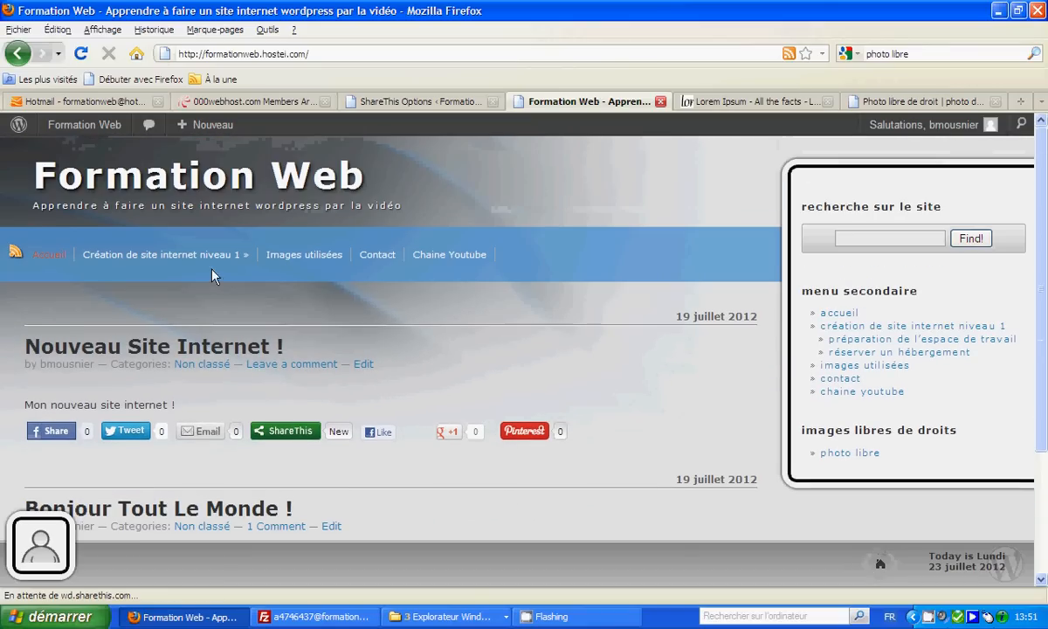
{"action": "mouse_move", "coordinate": [175, 255]}
{"action": "left_click", "coordinate": [182, 274]}
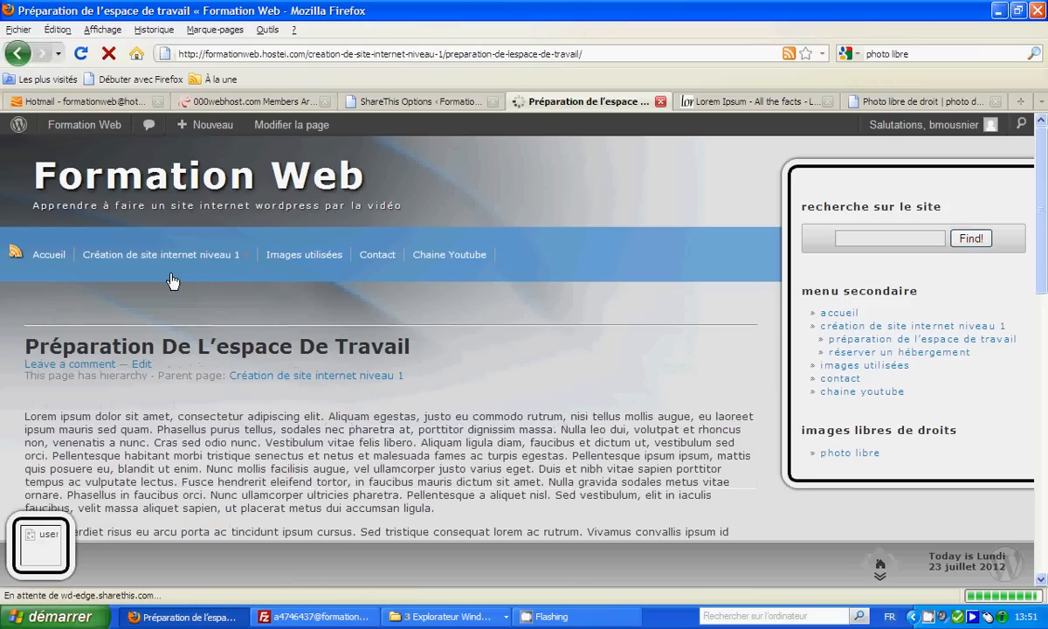
{"action": "scroll", "coordinate": [244, 296], "scroll_direction": "down", "scroll_amount": 15}
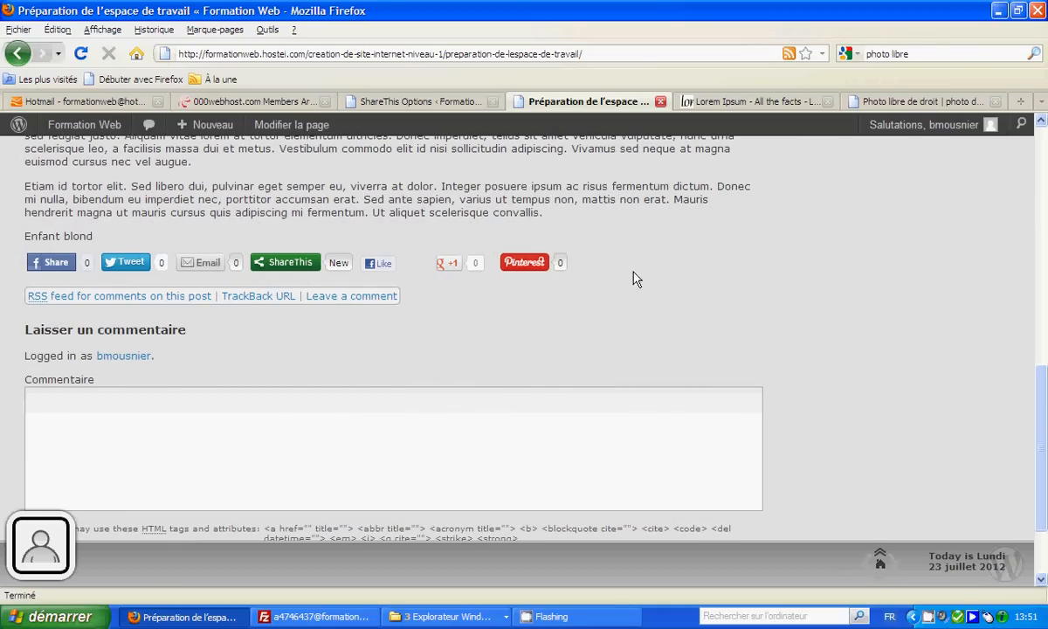
Enable ShareNow in the ShareThis options and update the options
{"action": "left_click", "coordinate": [354, 101]}
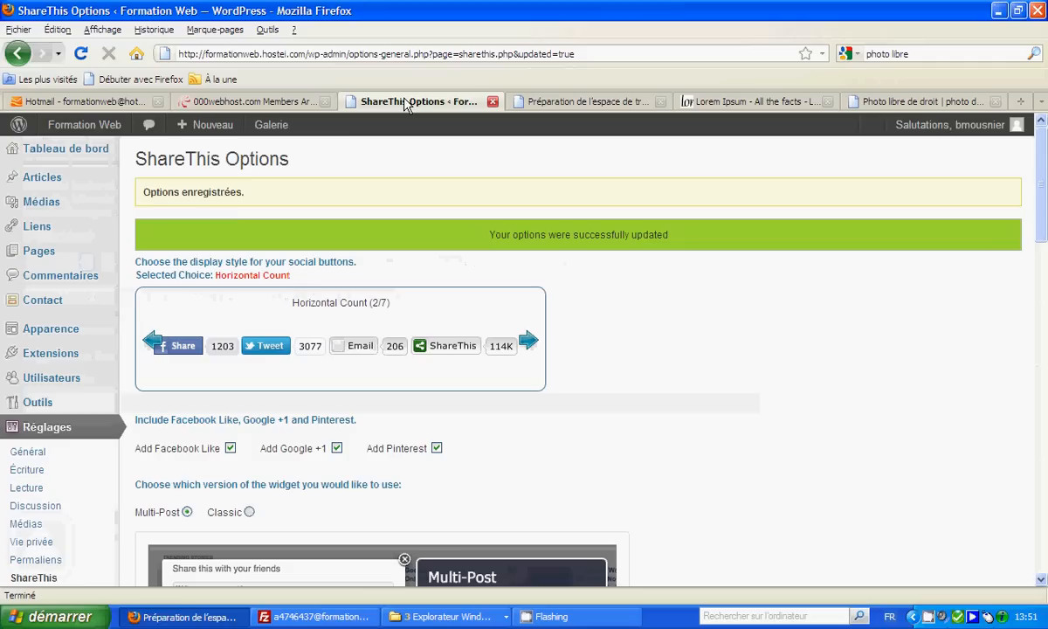
{"action": "scroll", "coordinate": [169, 375], "scroll_direction": "down", "scroll_amount": 2}
{"action": "scroll", "coordinate": [236, 420], "scroll_direction": "down", "scroll_amount": 10}
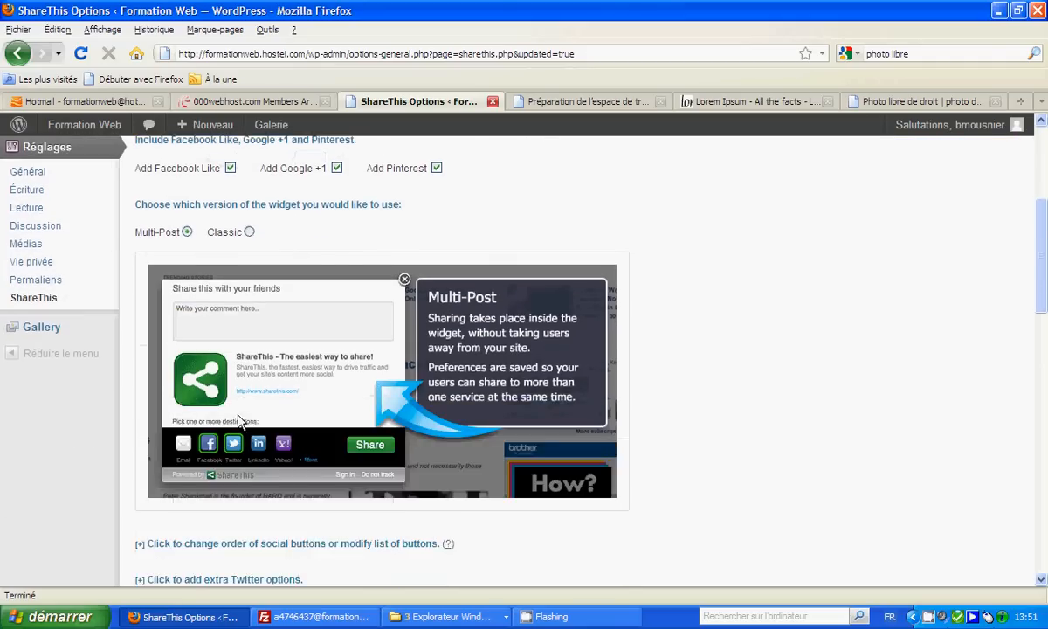
{"action": "scroll", "coordinate": [236, 421], "scroll_direction": "down", "scroll_amount": 4}
{"action": "scroll", "coordinate": [325, 262], "scroll_direction": "up", "scroll_amount": 4}
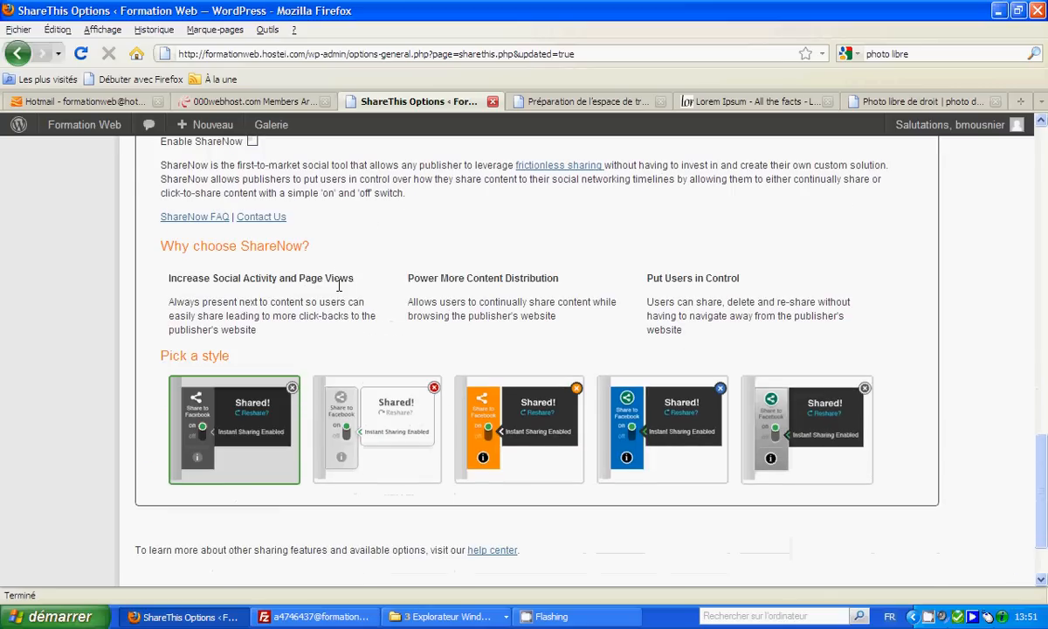
{"action": "scroll", "coordinate": [260, 268], "scroll_direction": "down", "scroll_amount": 4}
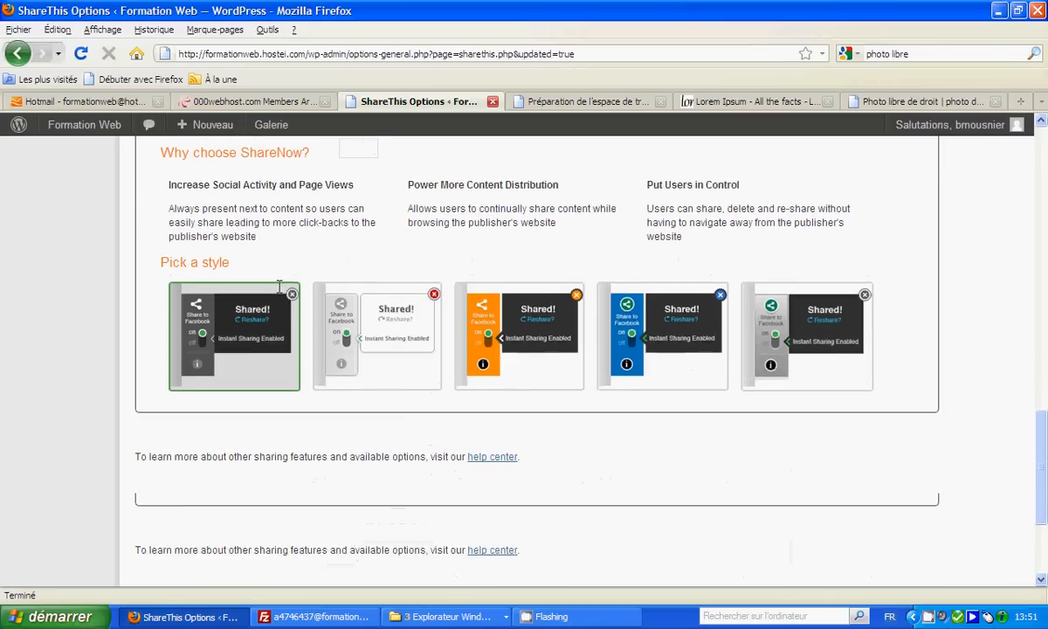
{"action": "left_click", "coordinate": [217, 505]}
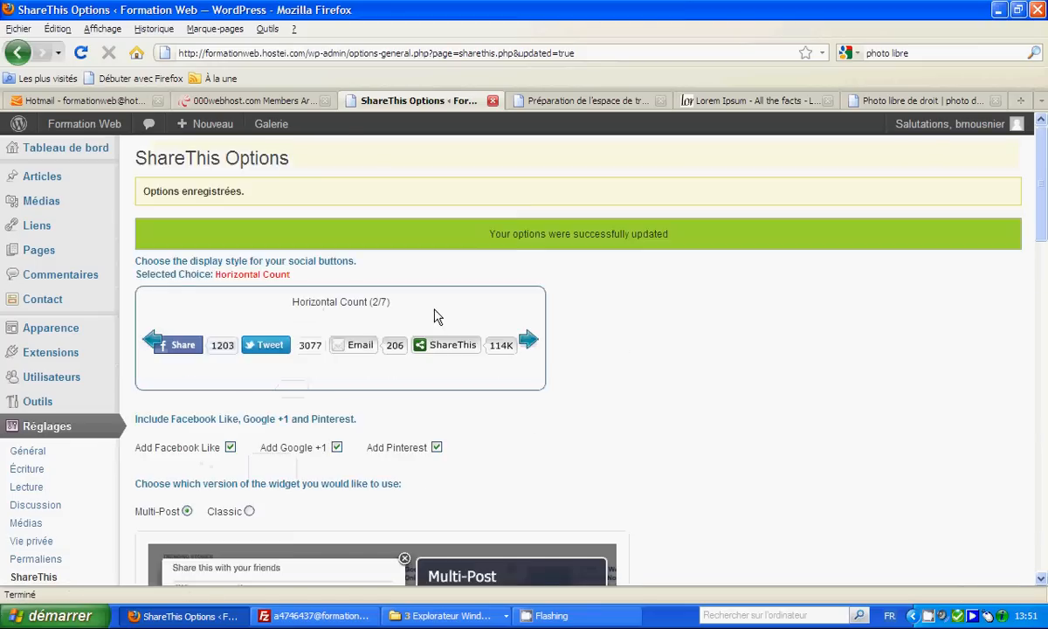
Reload the "Préparation de l'espace de travail" page, expand the ShareNow Facebook widget's sign-in panel and close it
{"action": "scroll", "coordinate": [432, 315], "scroll_direction": "down", "scroll_amount": 15}
{"action": "left_click", "coordinate": [568, 101]}
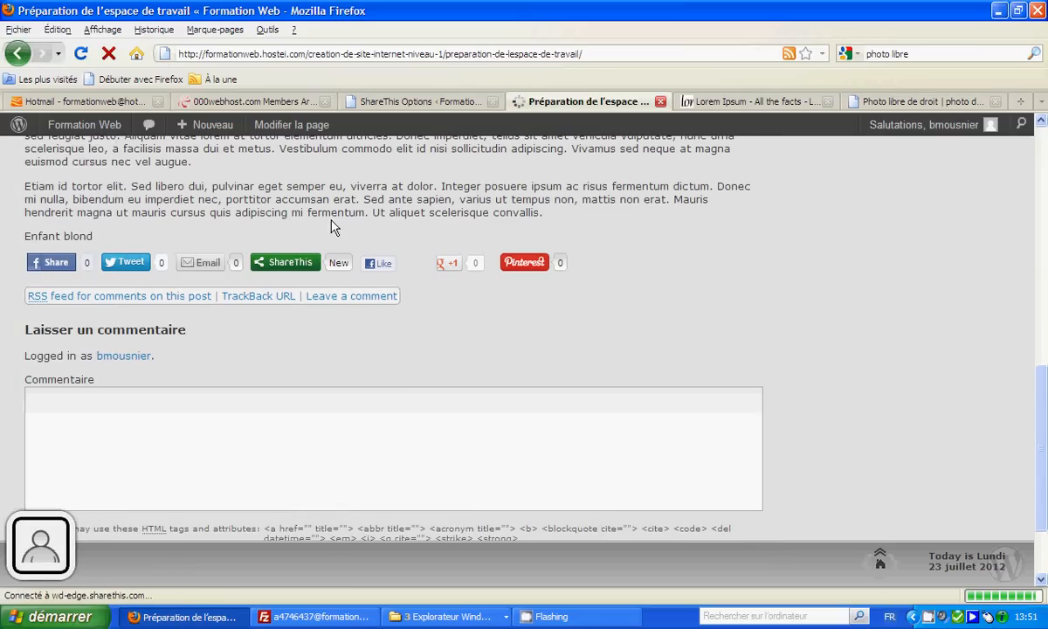
{"action": "scroll", "coordinate": [334, 227], "scroll_direction": "up", "scroll_amount": 10}
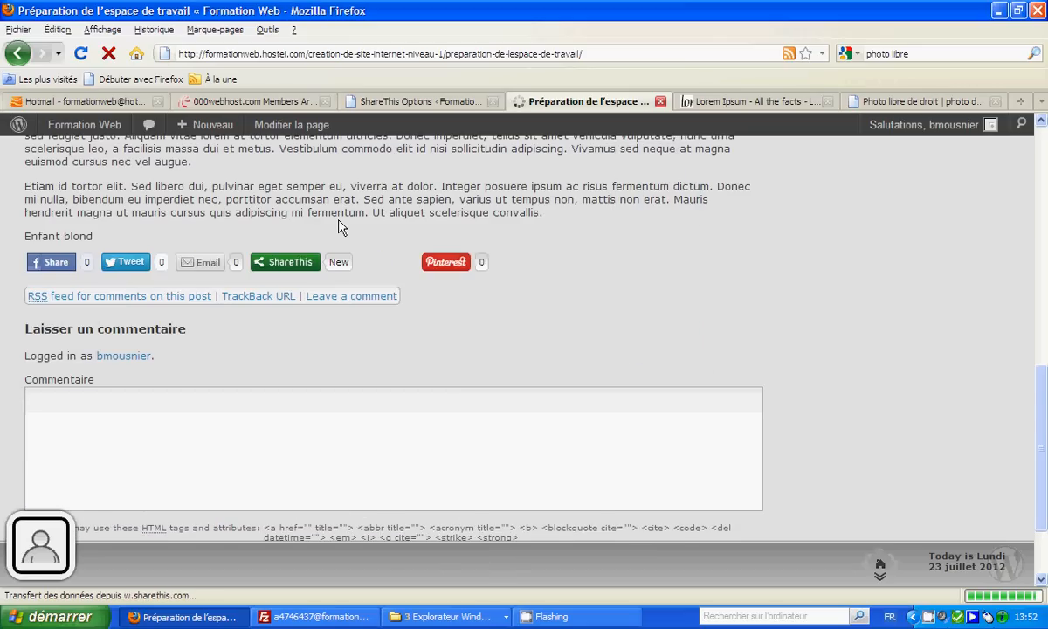
{"action": "scroll", "coordinate": [338, 220], "scroll_direction": "up", "scroll_amount": 5}
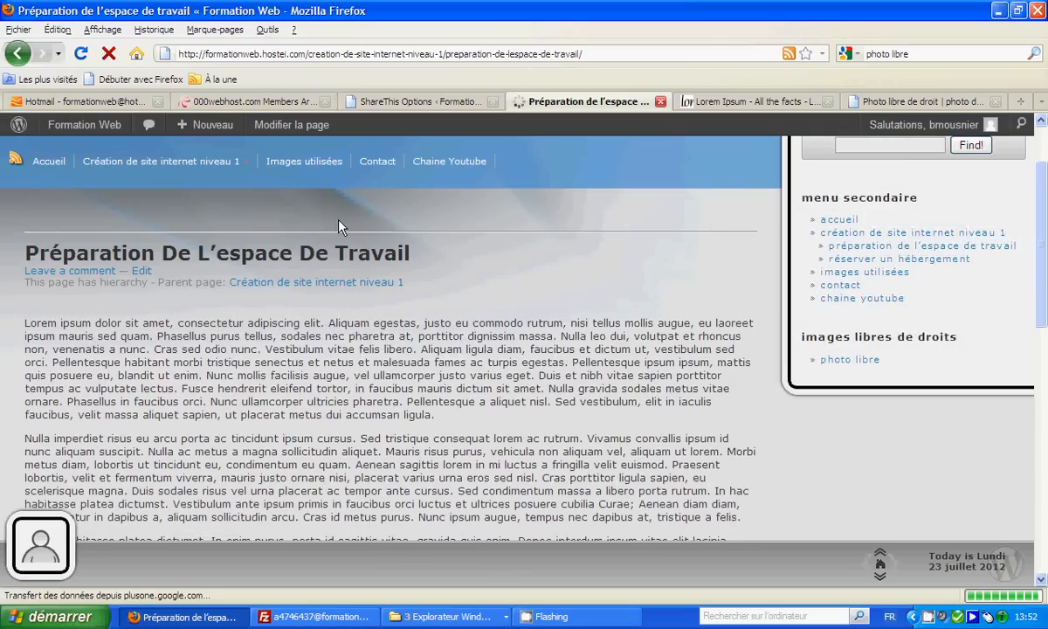
{"action": "scroll", "coordinate": [338, 220], "scroll_direction": "down", "scroll_amount": 1}
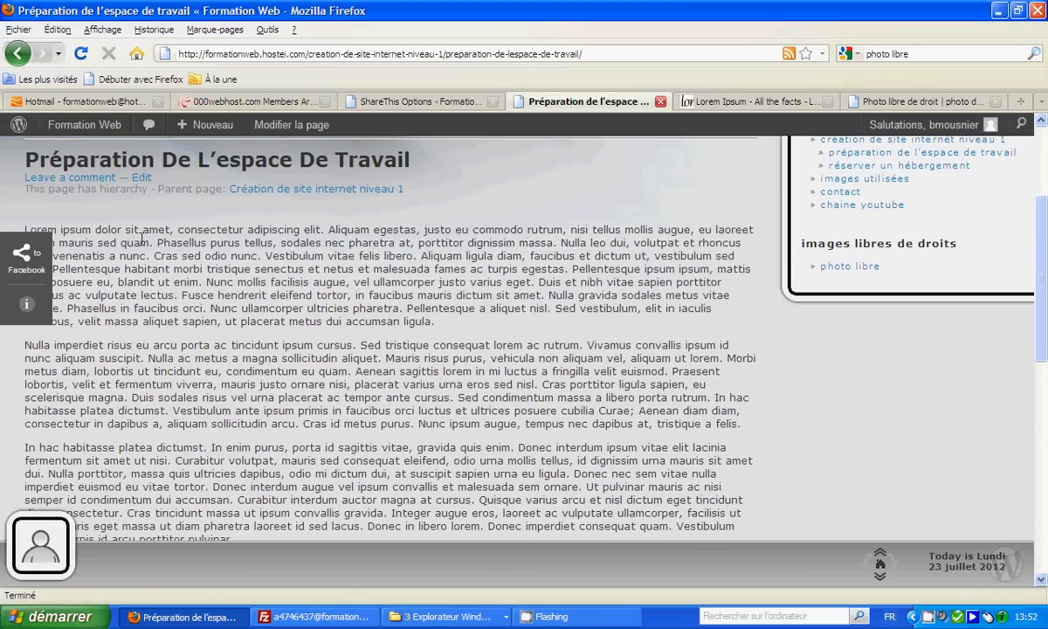
{"action": "mouse_move", "coordinate": [38, 251]}
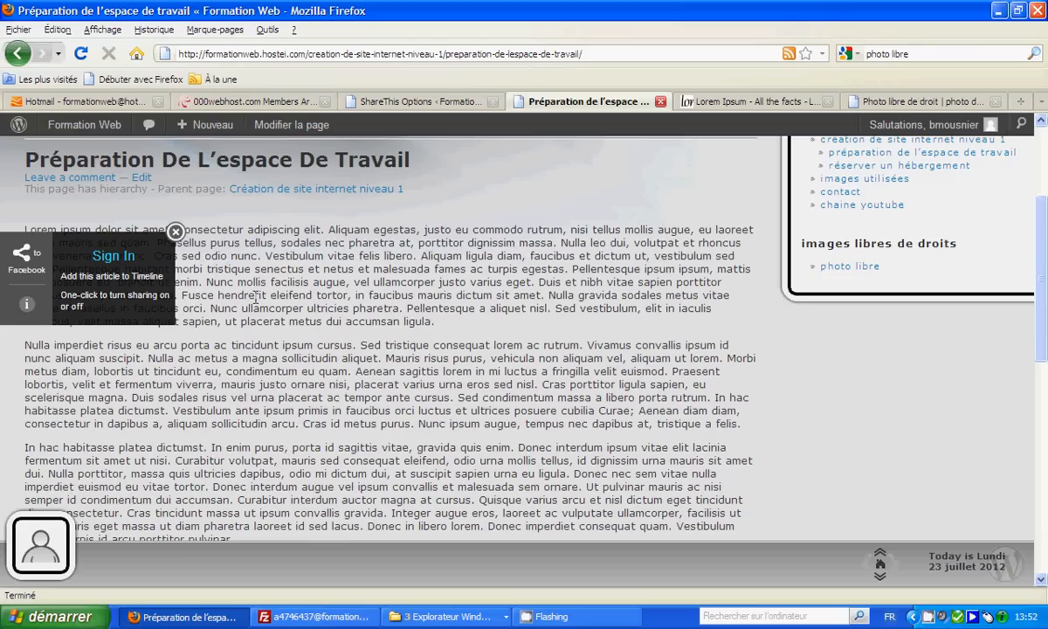
{"action": "left_click", "coordinate": [175, 231]}
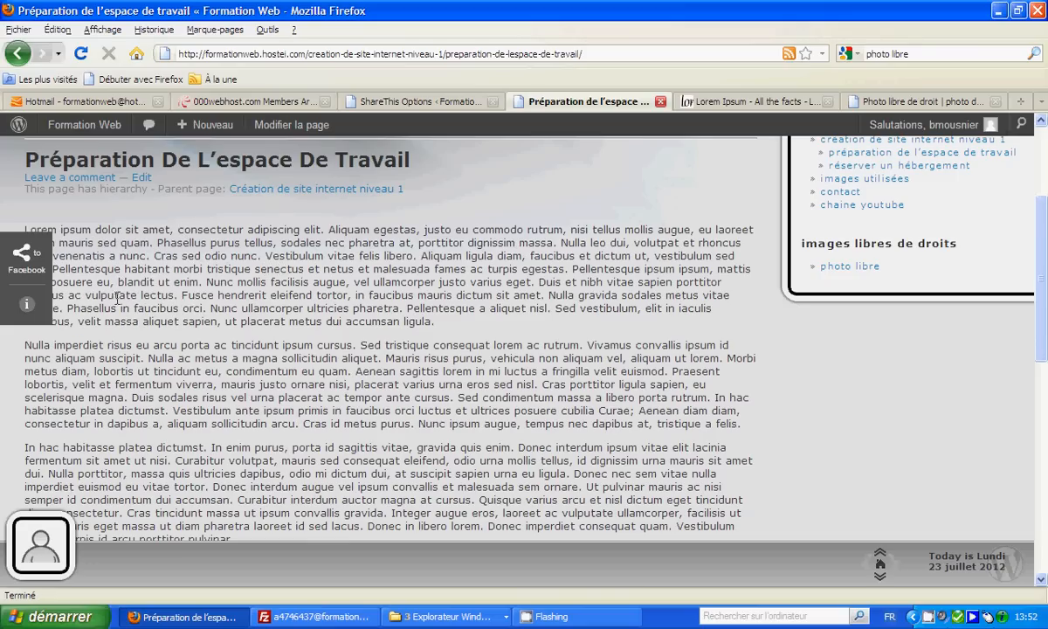
Examine how the floating ShareNow widget behaves along the whole length of the page
{"action": "scroll", "coordinate": [122, 306], "scroll_direction": "down", "scroll_amount": 10}
{"action": "scroll", "coordinate": [133, 334], "scroll_direction": "up", "scroll_amount": 9}
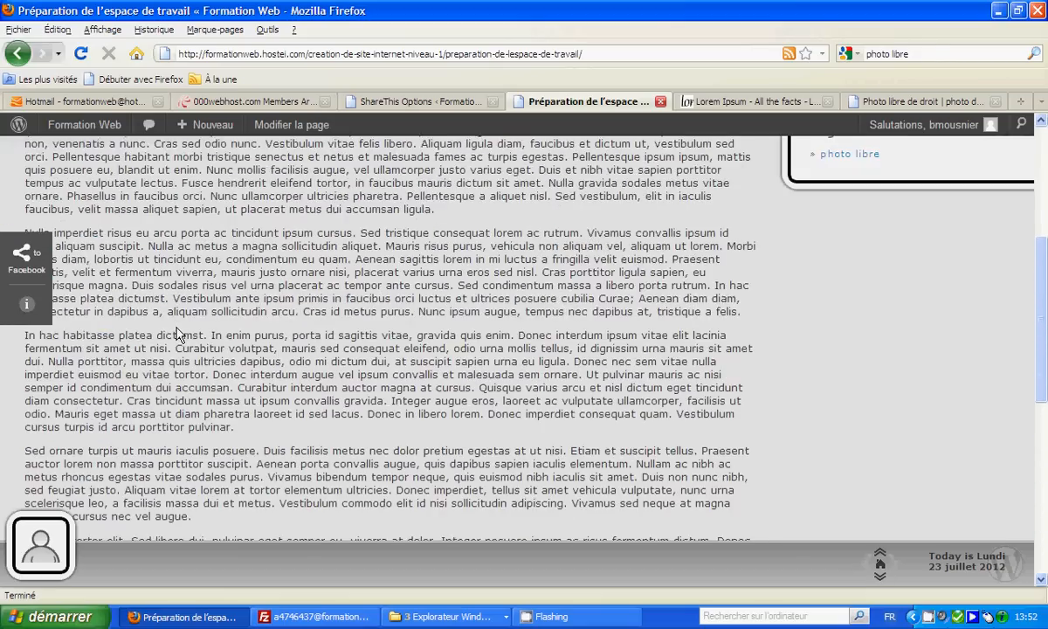
{"action": "scroll", "coordinate": [175, 334], "scroll_direction": "up", "scroll_amount": 5}
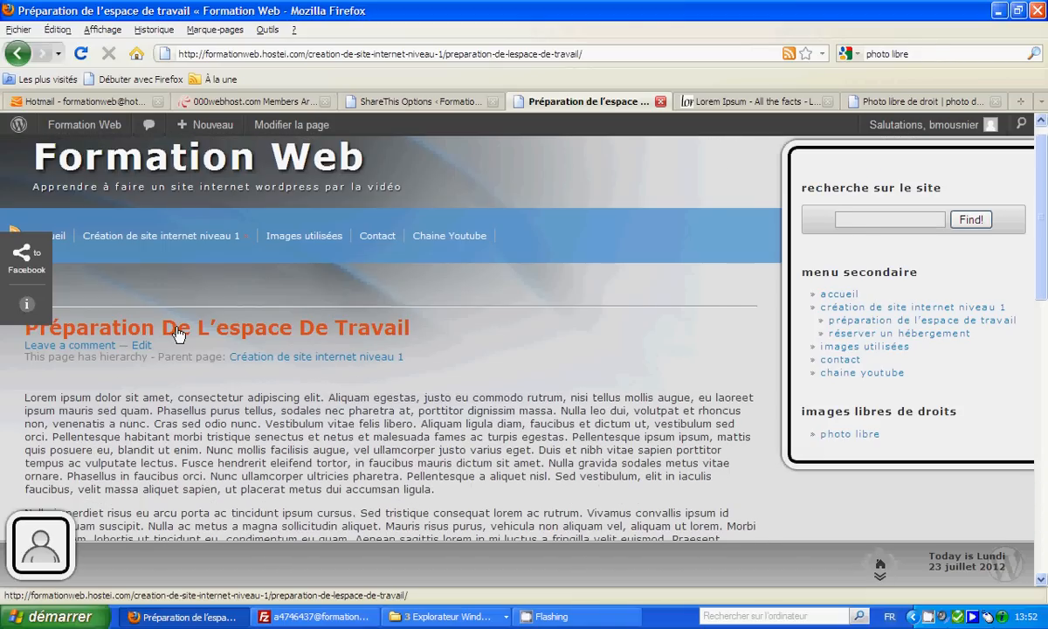
{"action": "scroll", "coordinate": [176, 335], "scroll_direction": "down", "scroll_amount": 2}
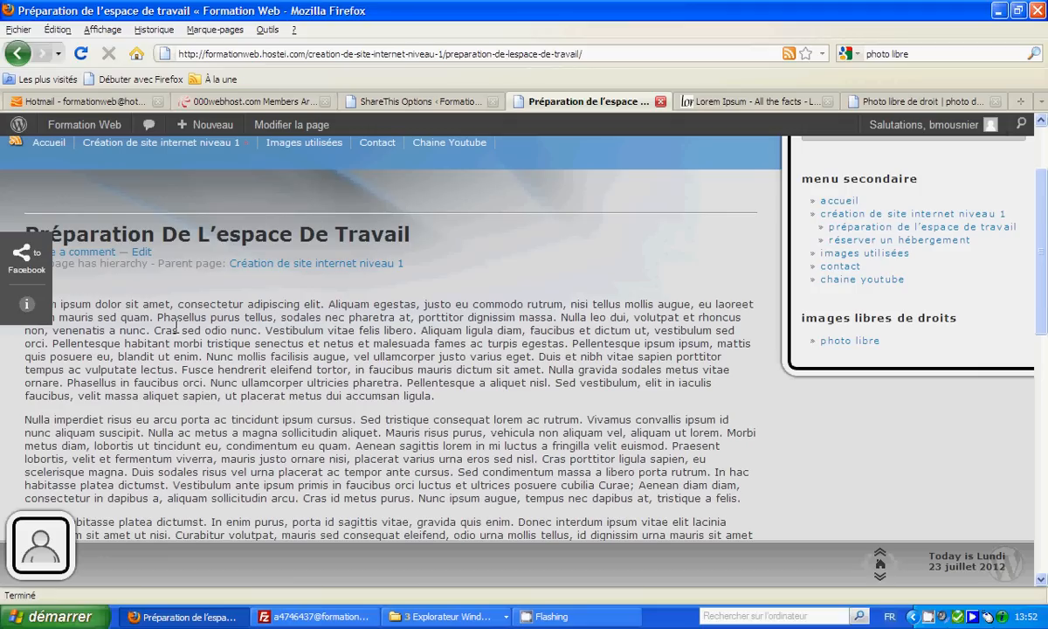
{"action": "scroll", "coordinate": [26, 262], "scroll_direction": "up", "scroll_amount": 2}
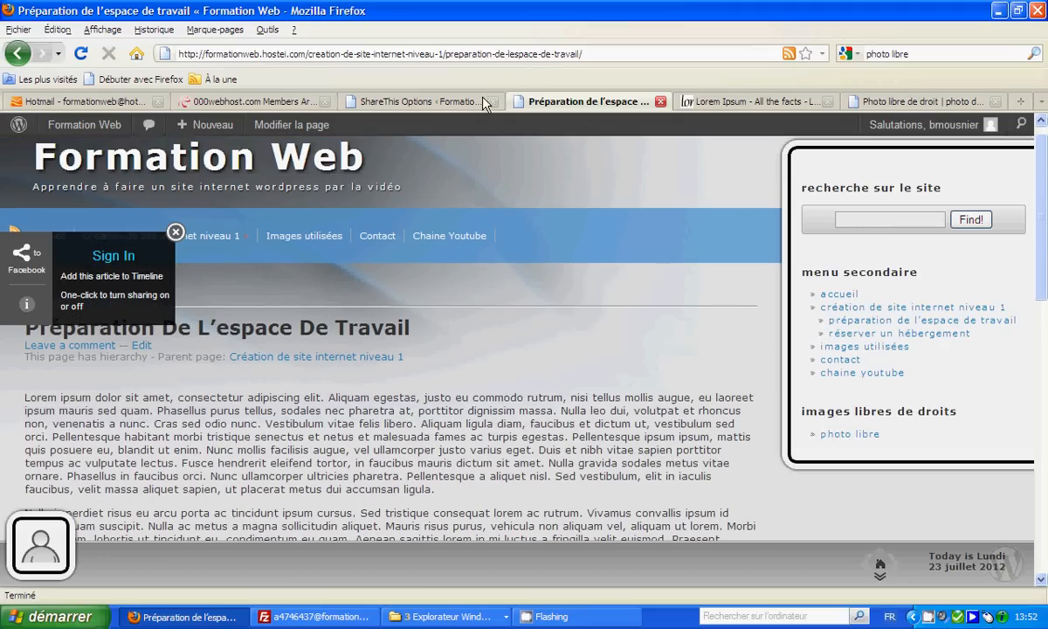
Disable ShareNow in the ShareThis options and update the options
{"action": "left_click", "coordinate": [430, 103]}
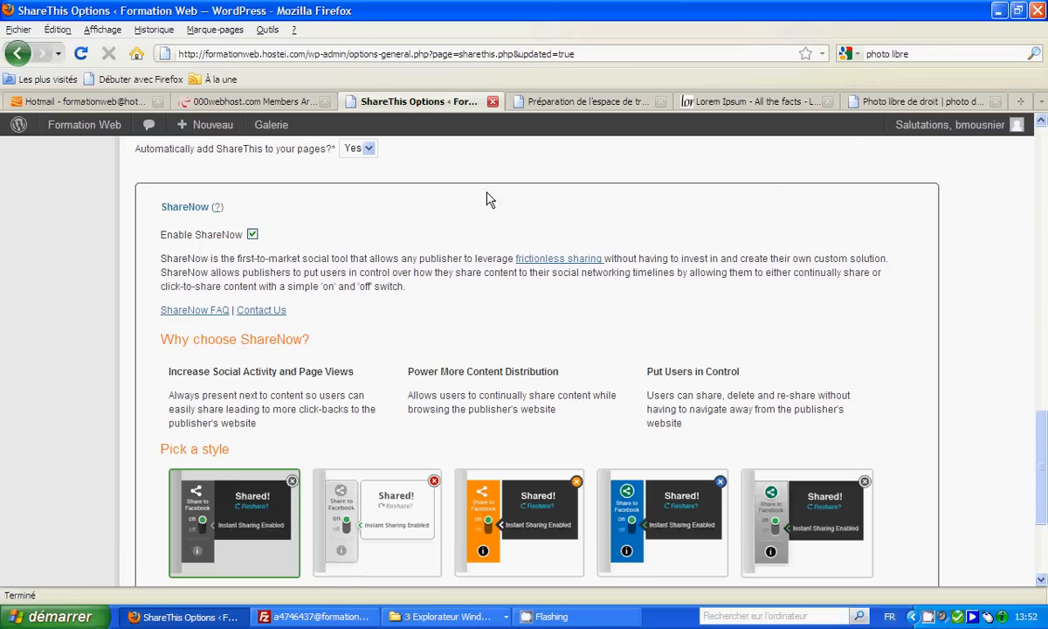
{"action": "left_click", "coordinate": [252, 234]}
{"action": "scroll", "coordinate": [271, 252], "scroll_direction": "down", "scroll_amount": 2}
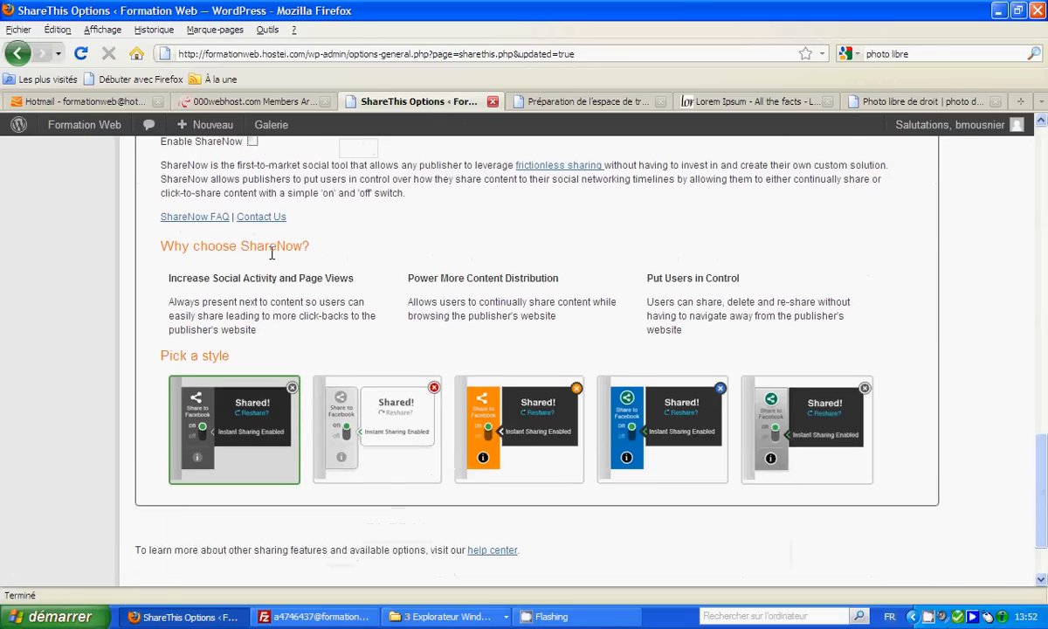
{"action": "scroll", "coordinate": [272, 252], "scroll_direction": "down", "scroll_amount": 2}
{"action": "left_click", "coordinate": [216, 503]}
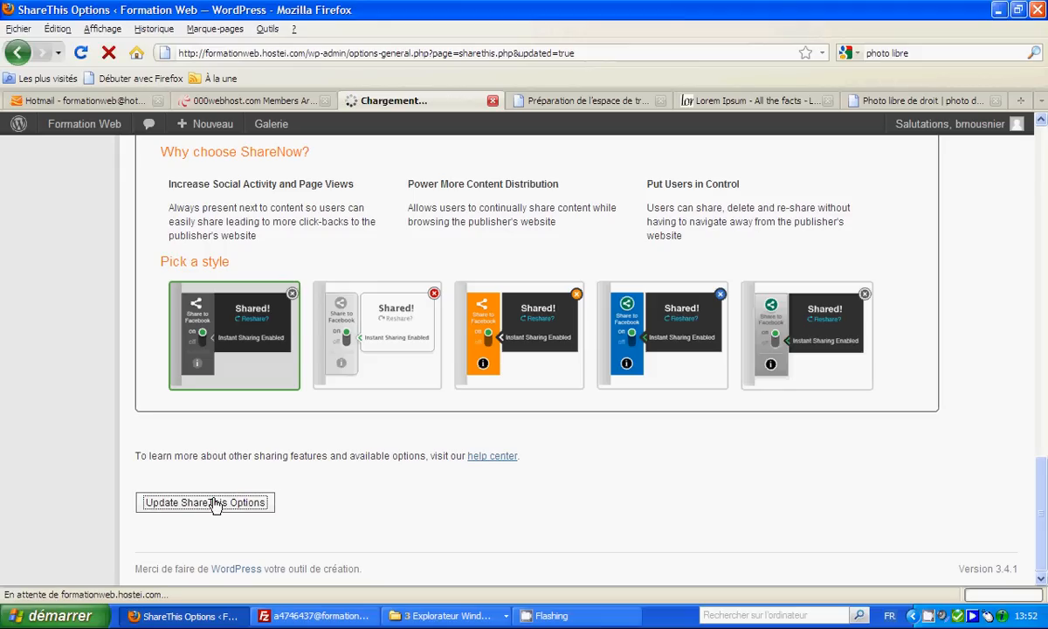